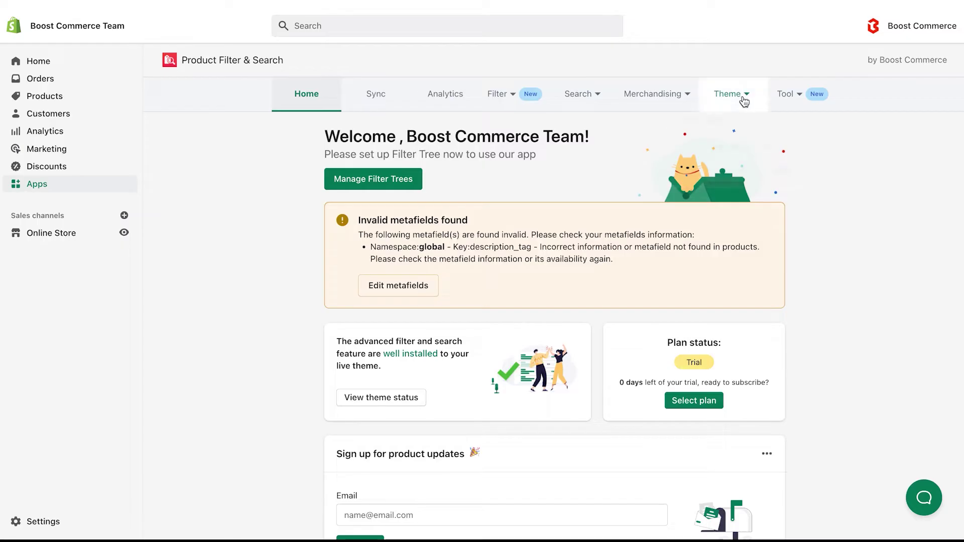
Step: Go to Theme > Default theme settings and view the 'What is Default Theme?' help article
left_click(746, 97)
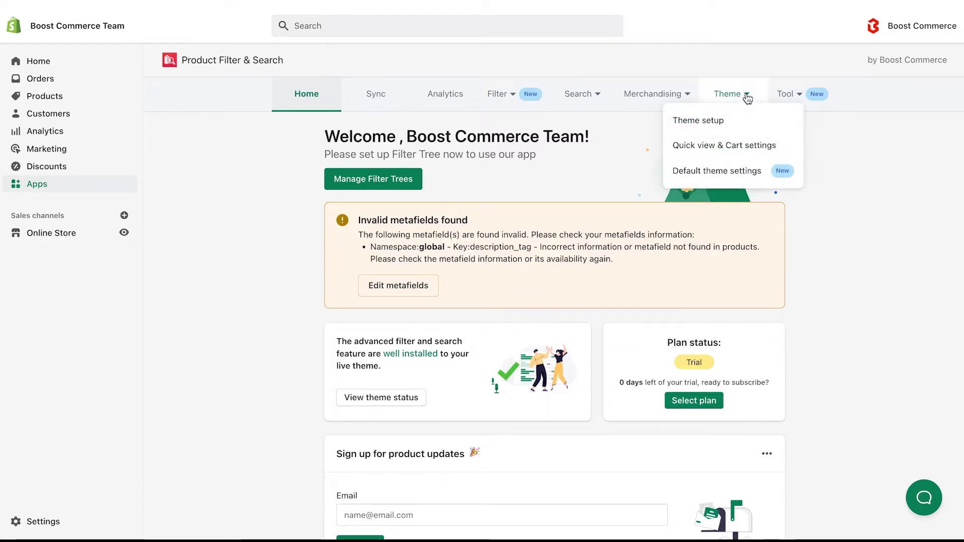
left_click(745, 173)
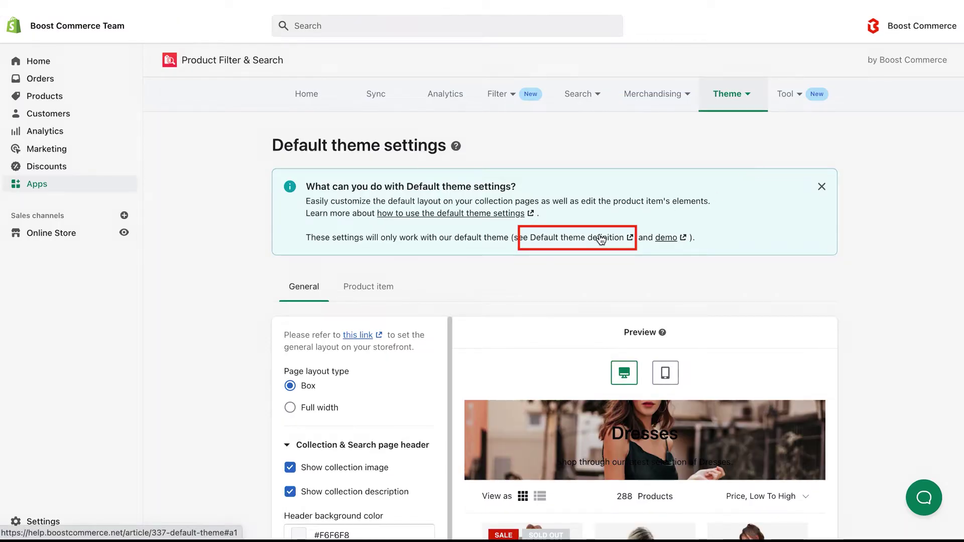
left_click(602, 239)
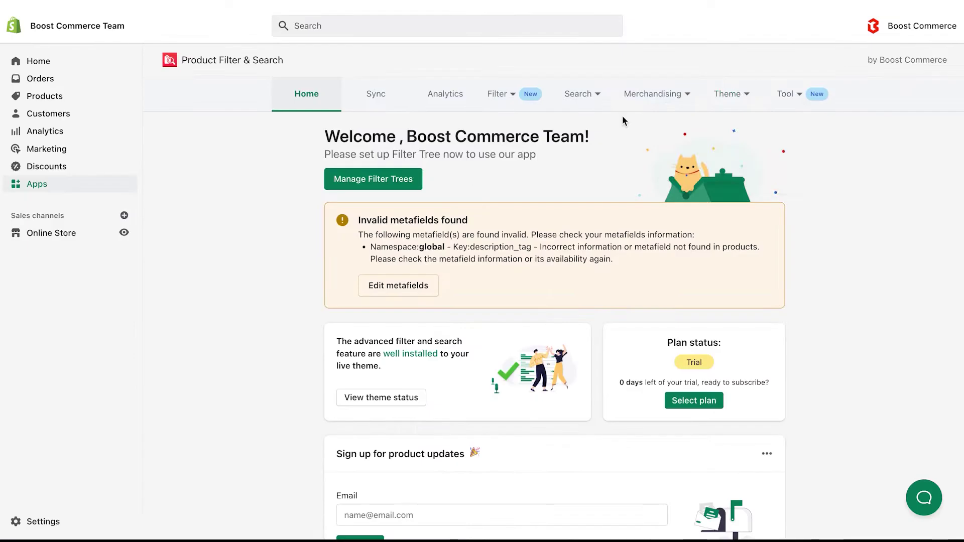
Step: Return to the Default theme settings and try the full-width page layout before keeping boxed
left_click(728, 94)
left_click(723, 166)
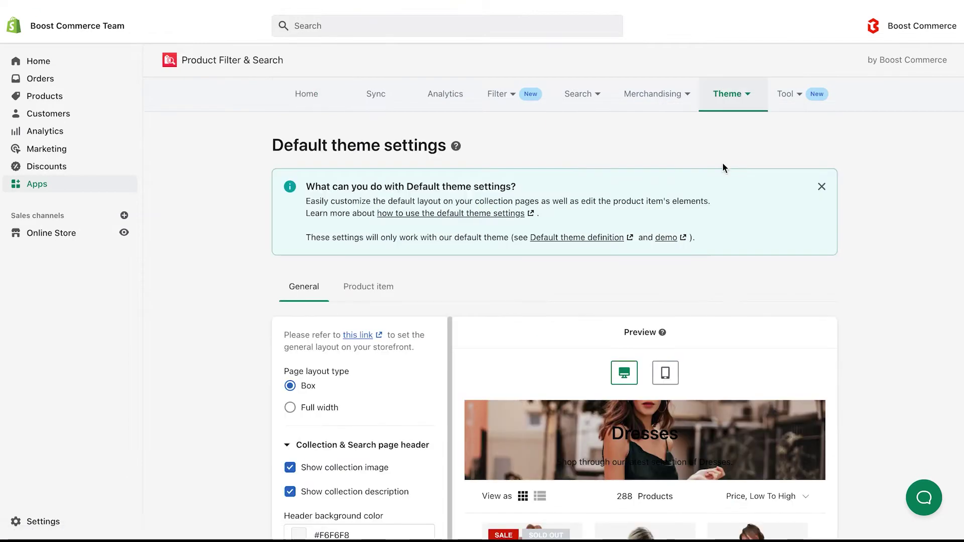
scroll(508, 264, "down", 3)
scroll(508, 266, "up", 1)
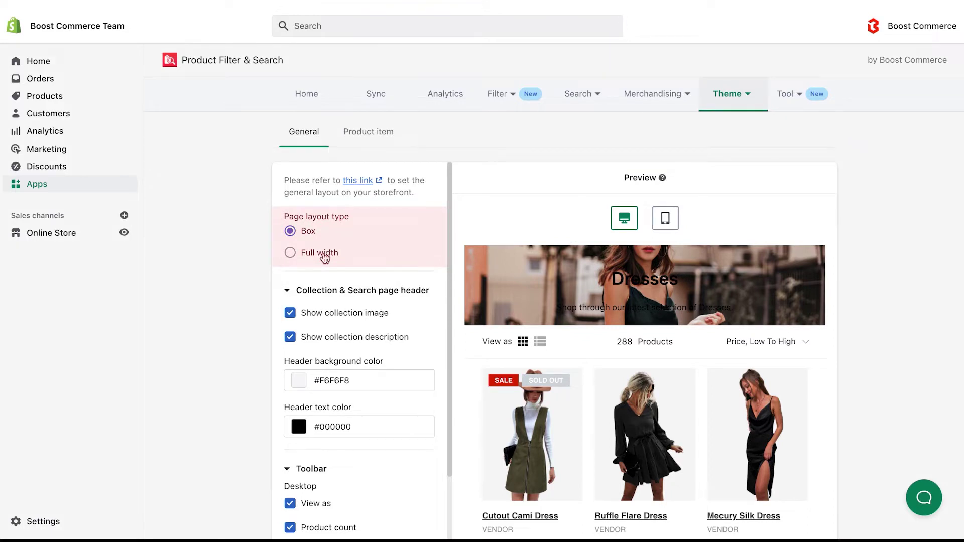
left_click(324, 258)
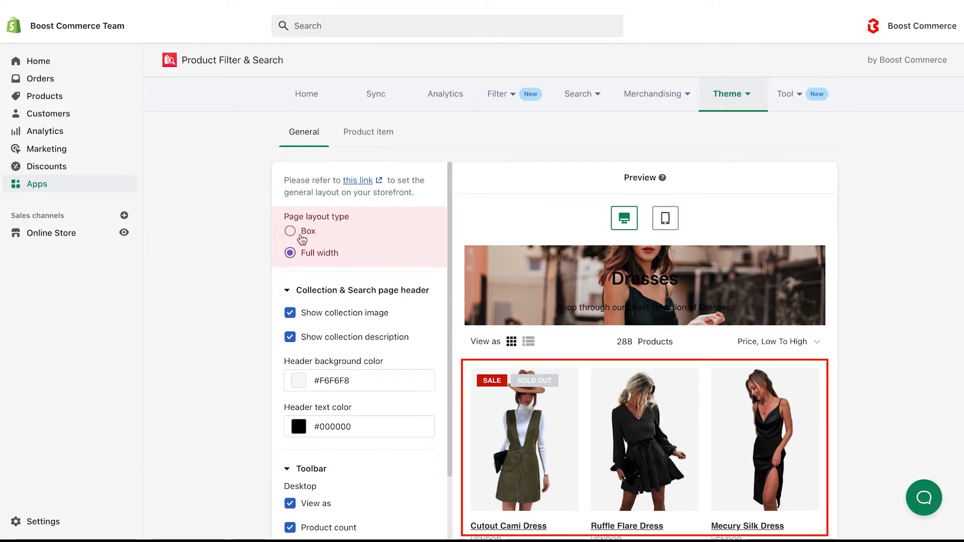
left_click(302, 236)
scroll(306, 255, "down", 1)
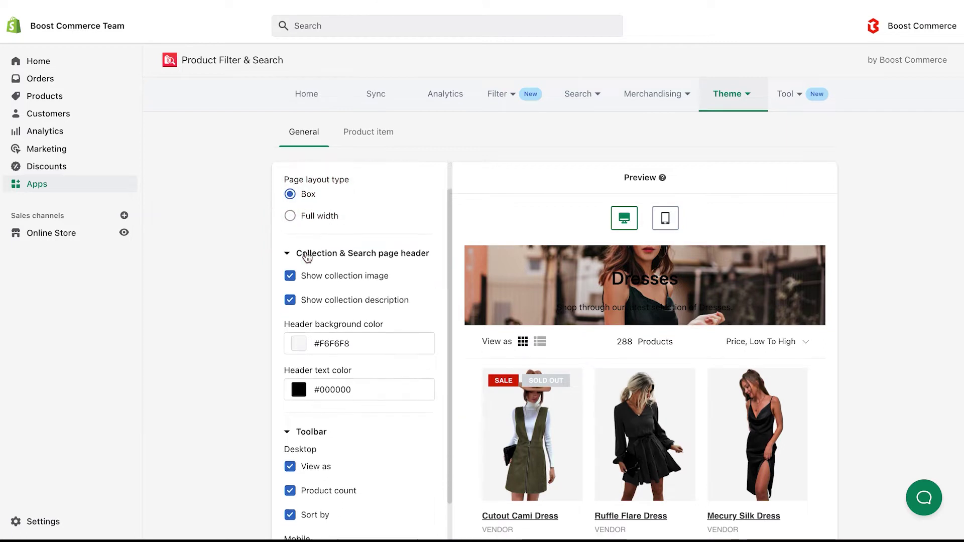
scroll(307, 257, "down", 2)
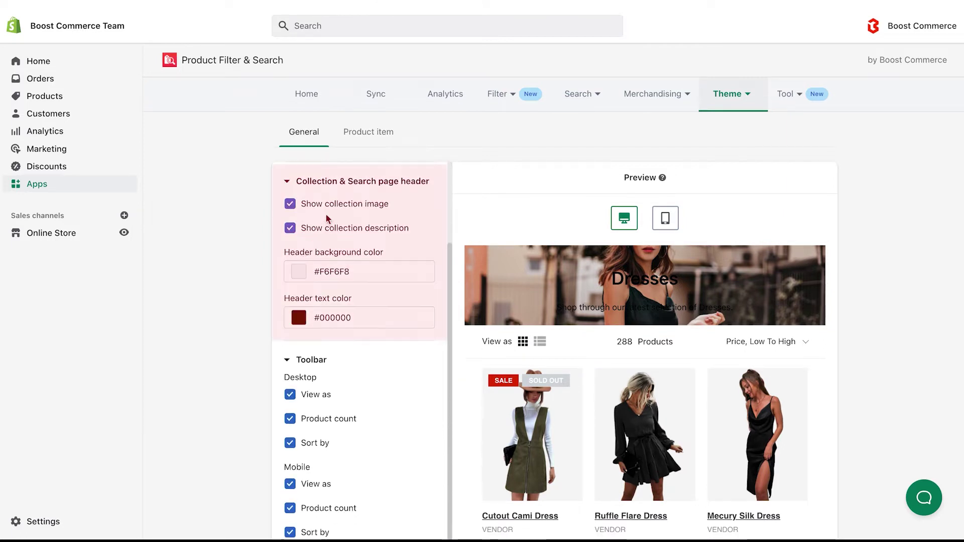
Step: Hide the collection image and set header background #CFCFEB with header text #DF7878
left_click(290, 204)
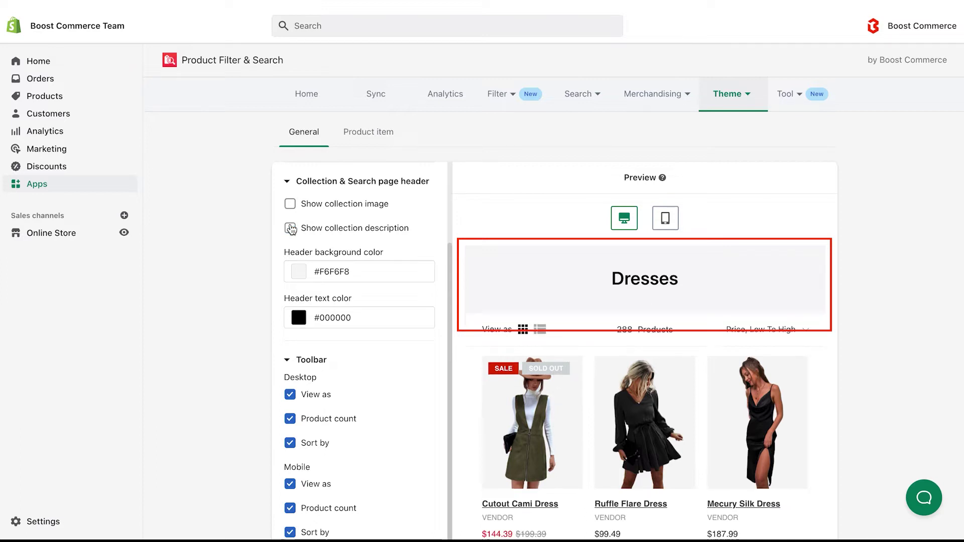
left_click(298, 276)
left_click(325, 296)
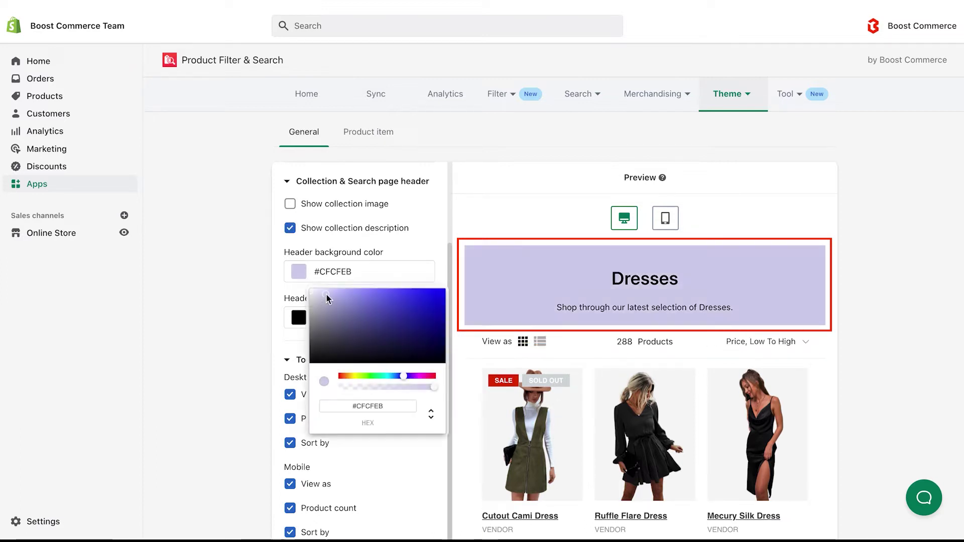
left_click(300, 317)
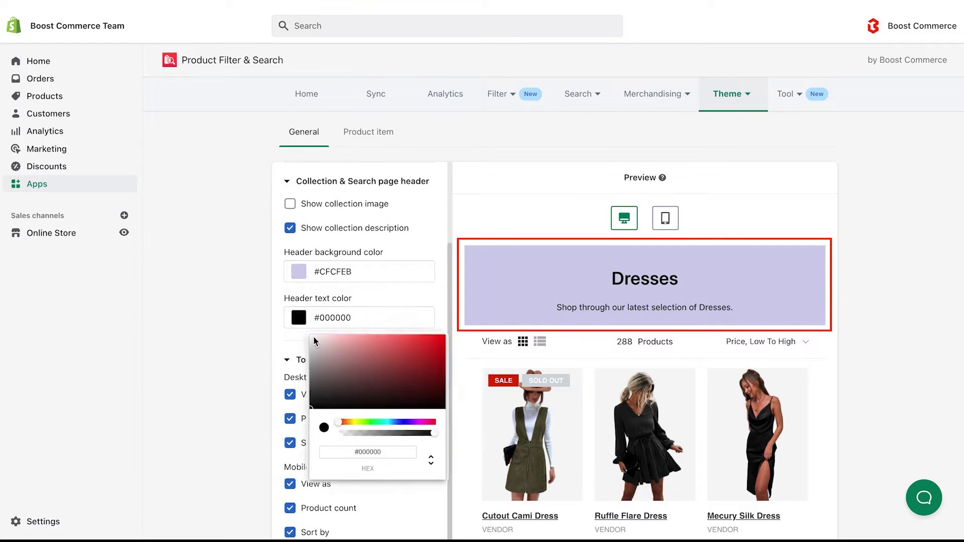
left_click(314, 340)
left_click(372, 344)
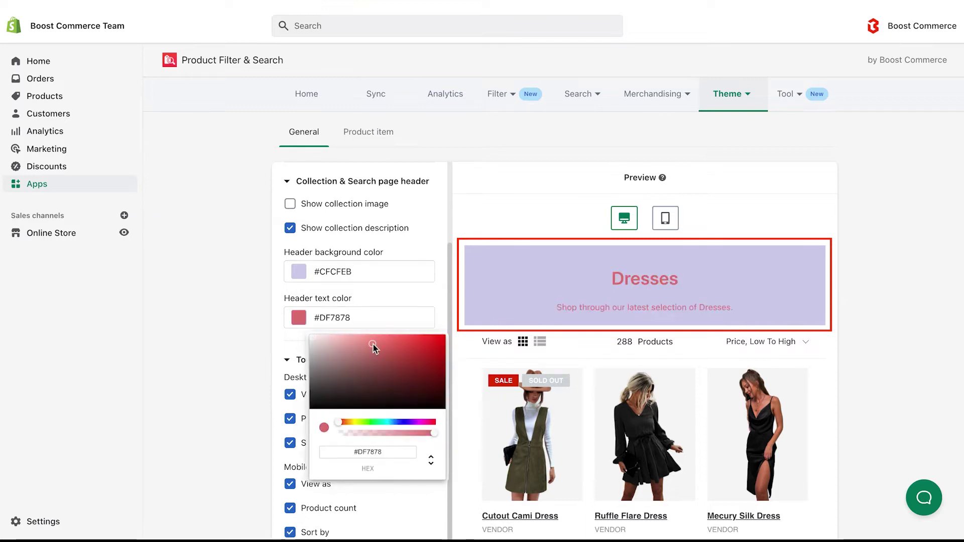
left_click(276, 344)
scroll(275, 343, "down", 2)
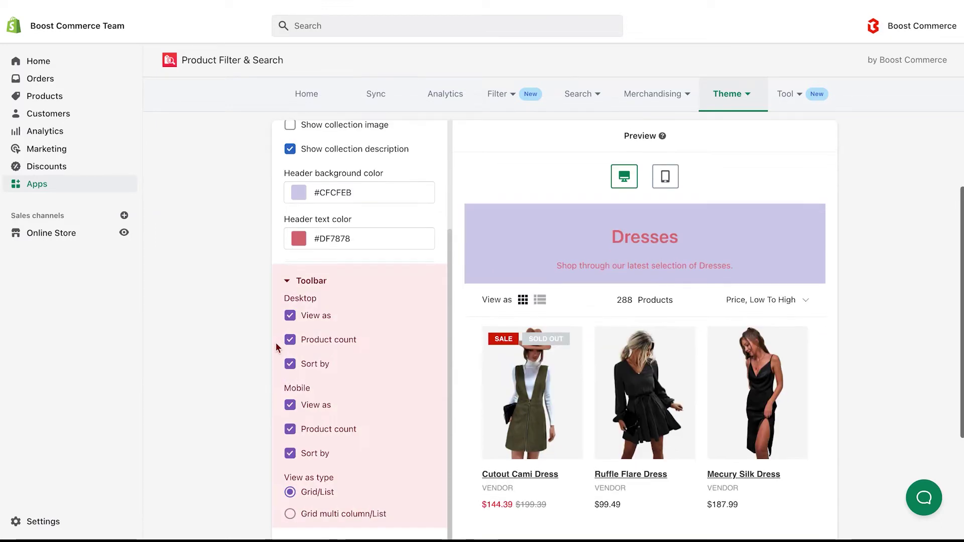
left_click(290, 316)
left_click(291, 340)
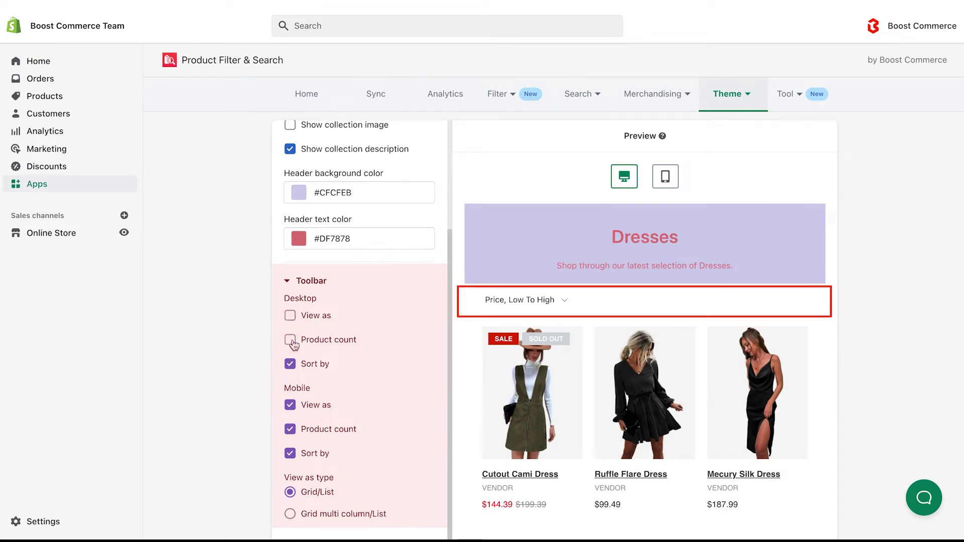
left_click(290, 363)
left_click(291, 315)
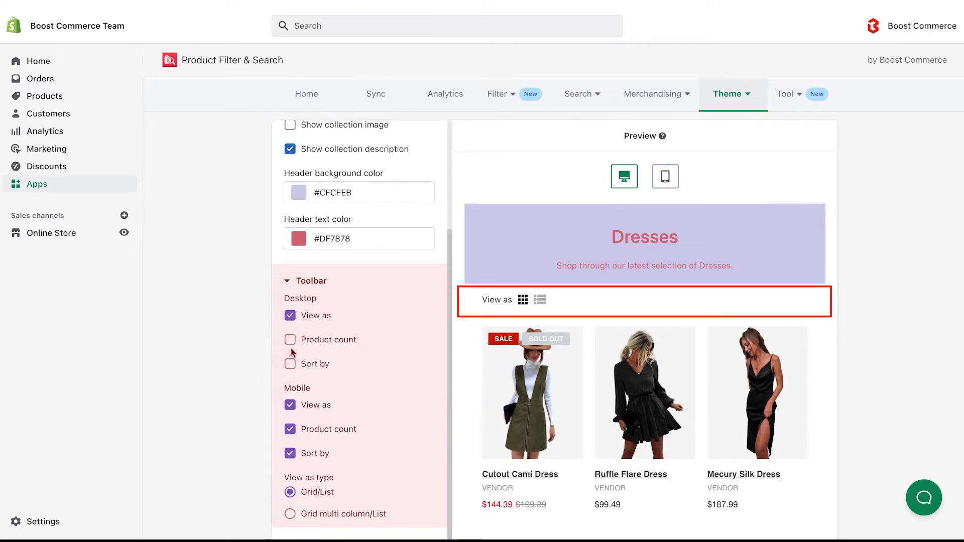
left_click(290, 339)
left_click(290, 363)
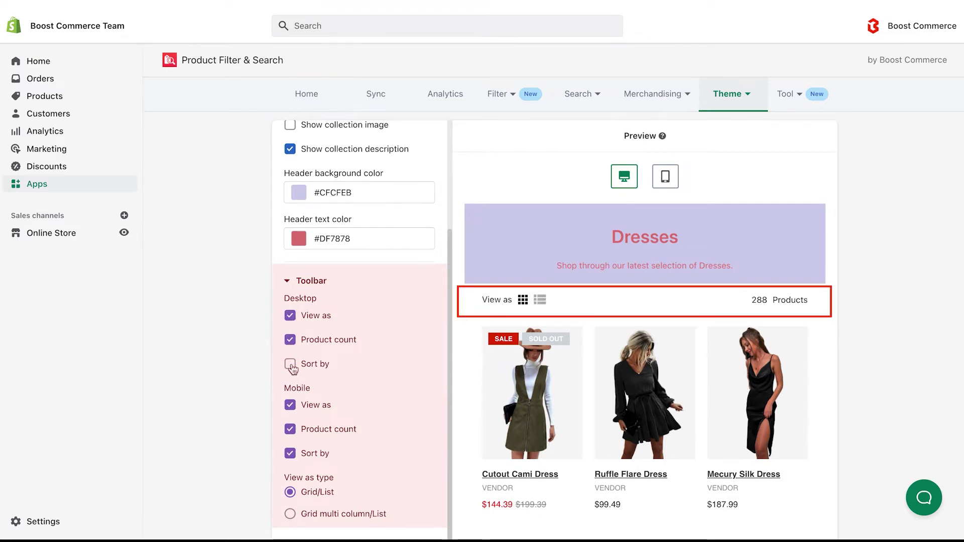
left_click(664, 181)
left_click(291, 406)
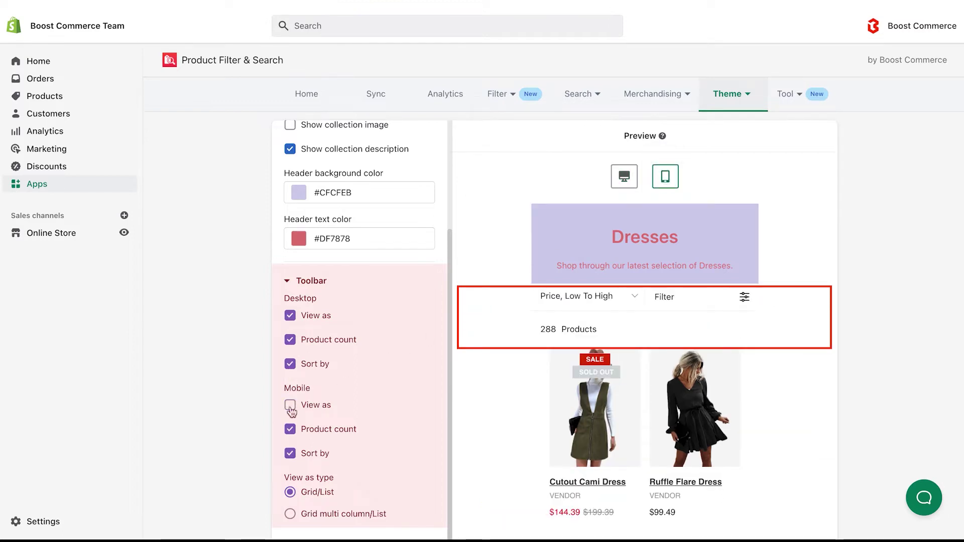
left_click(290, 429)
left_click(290, 405)
left_click(290, 429)
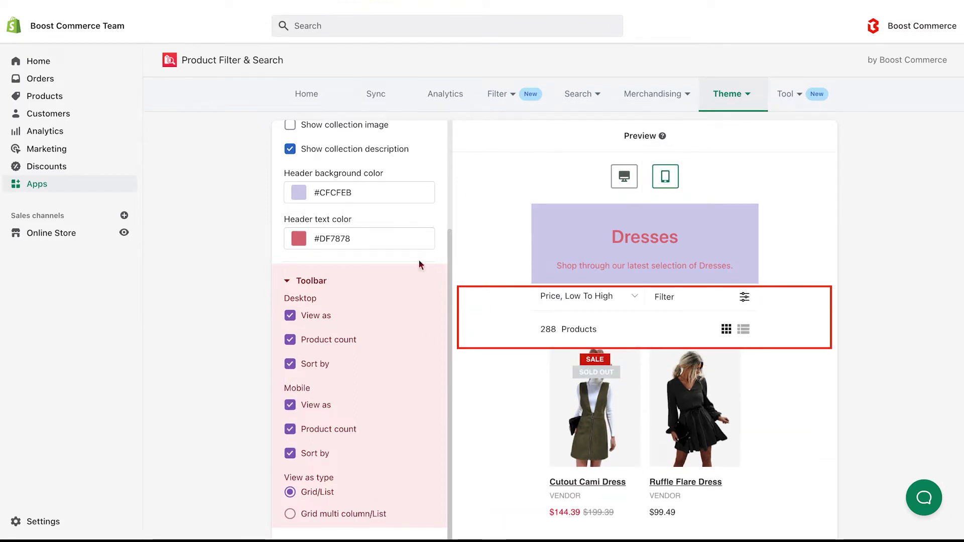
left_click(624, 180)
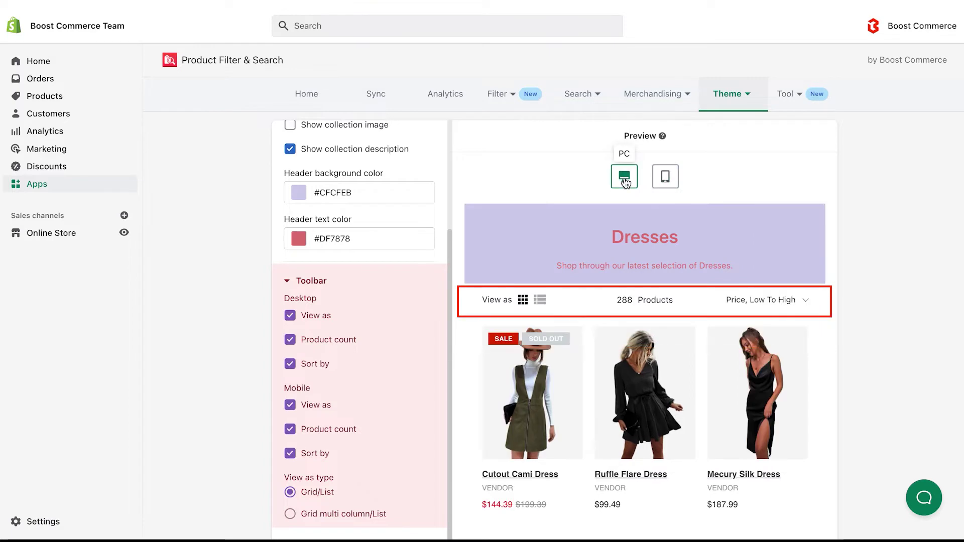
left_click(311, 517)
left_click(296, 494)
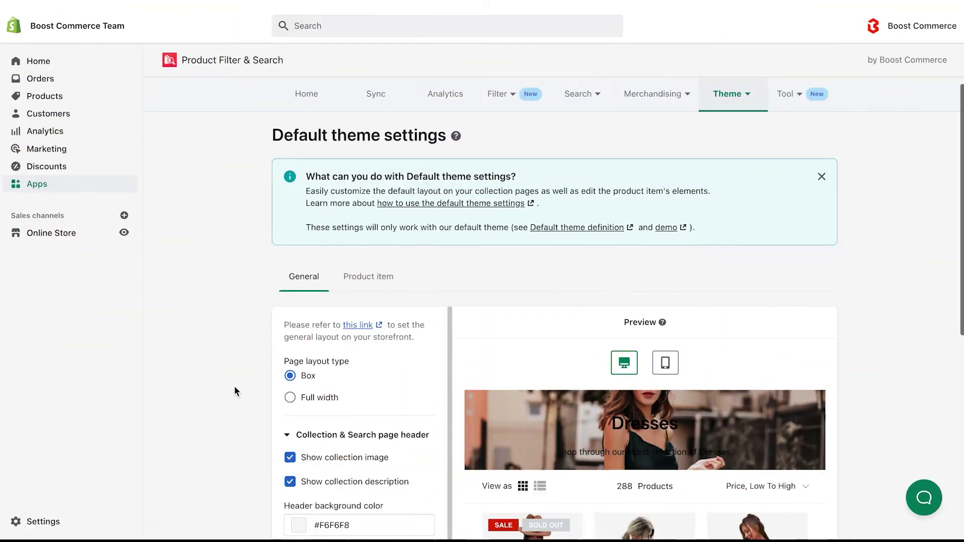
scroll(237, 378, "down", 3)
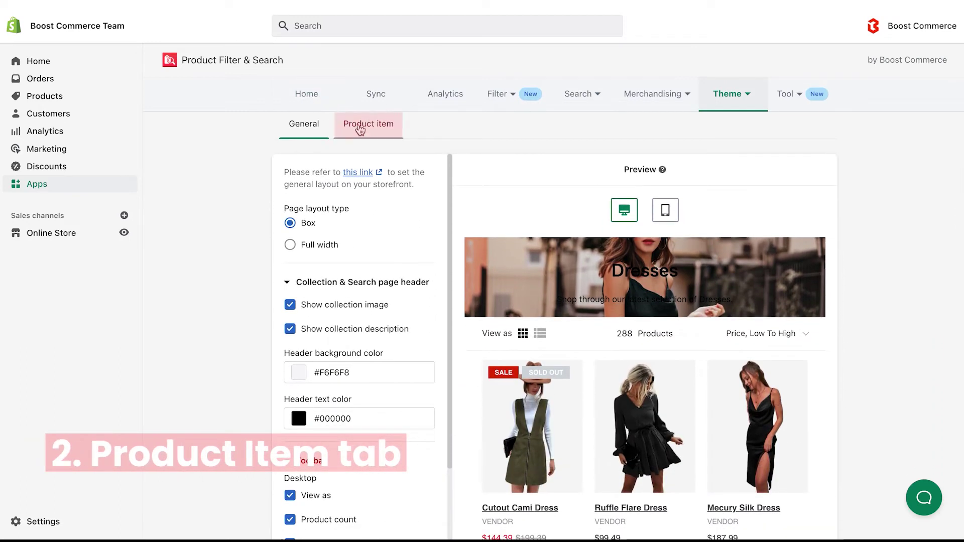
Step: Browse the Product item Listing, Detail, Swatch settings and Product label sub-tabs, ending on Listing
left_click(359, 129)
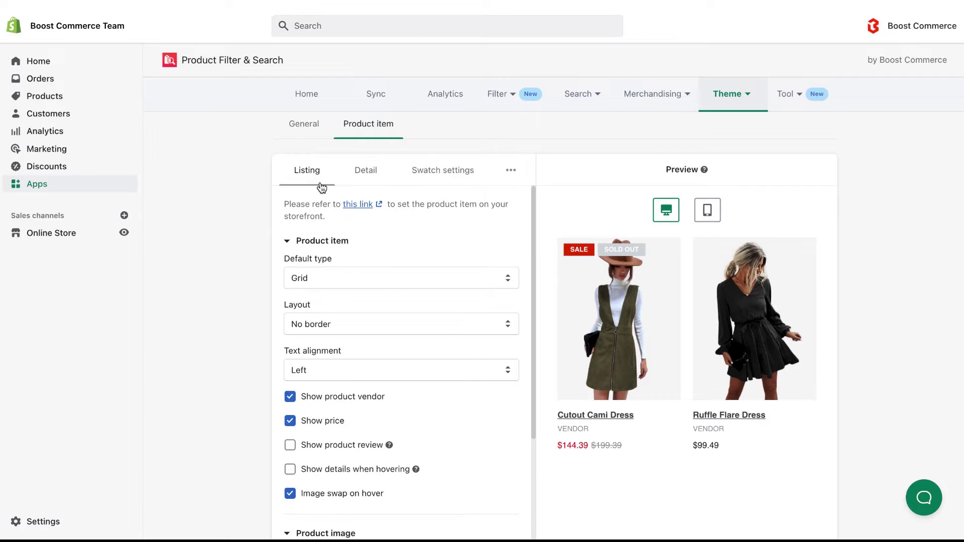
left_click(322, 184)
left_click(364, 179)
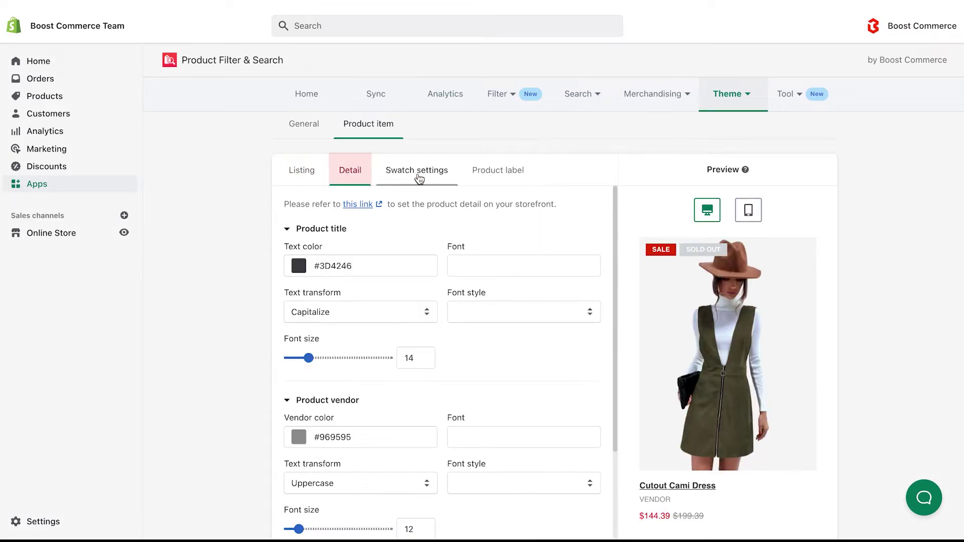
left_click(421, 177)
left_click(496, 177)
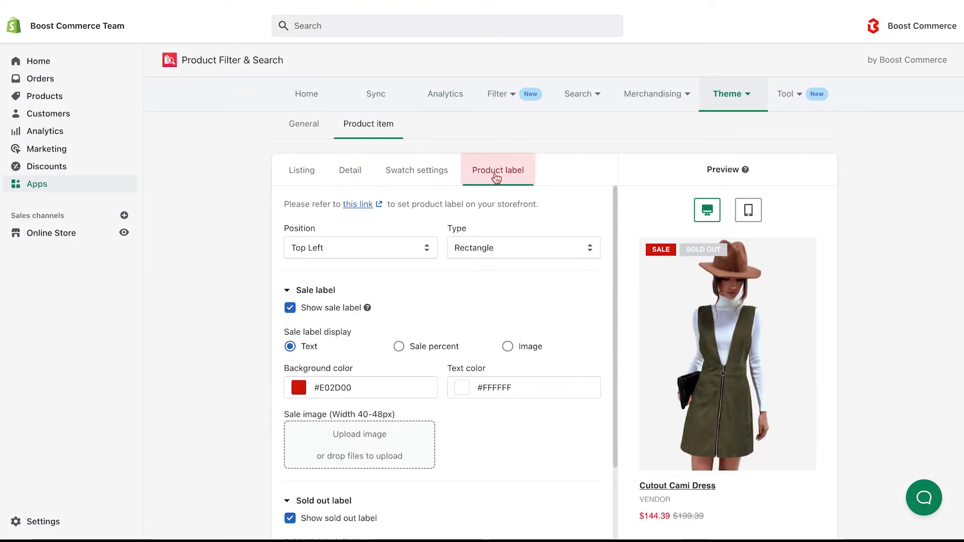
left_click(315, 180)
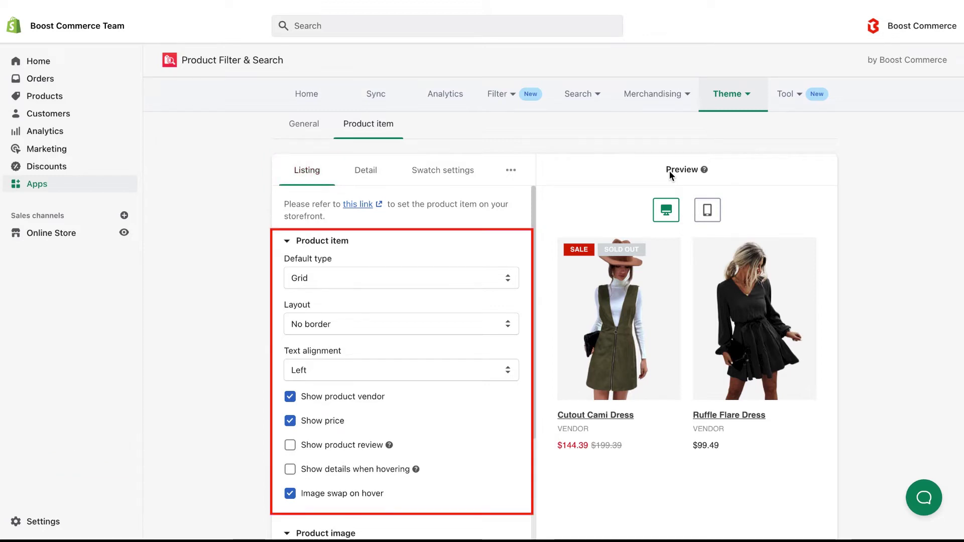
Step: Keep Grid view type and give product cards a Border no padding layout with Center alignment
left_click(486, 279)
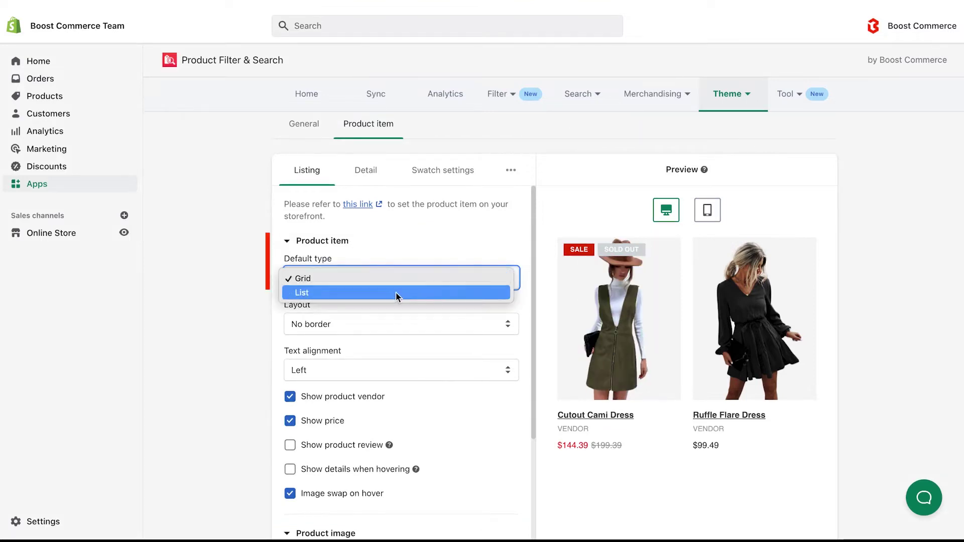
left_click(395, 292)
left_click(369, 278)
left_click(352, 268)
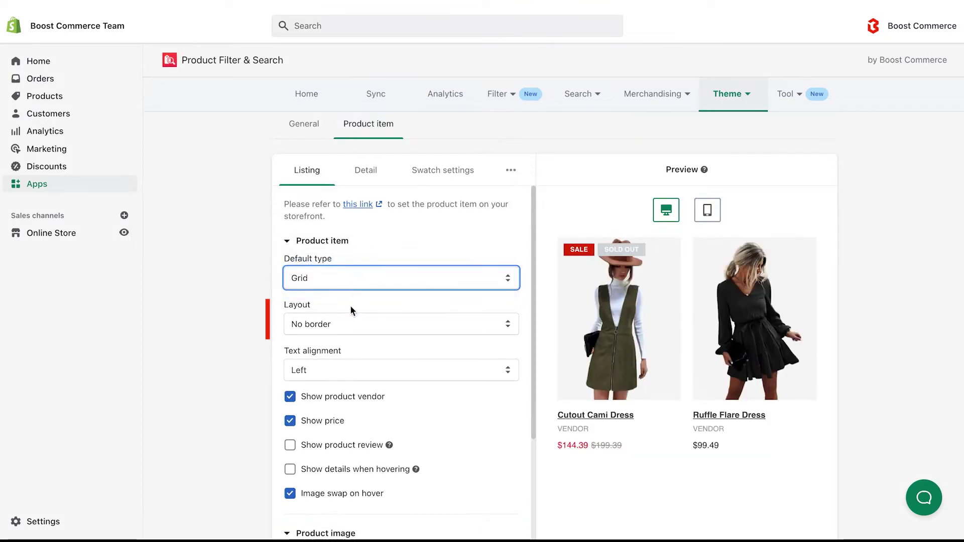
left_click(356, 325)
left_click(343, 342)
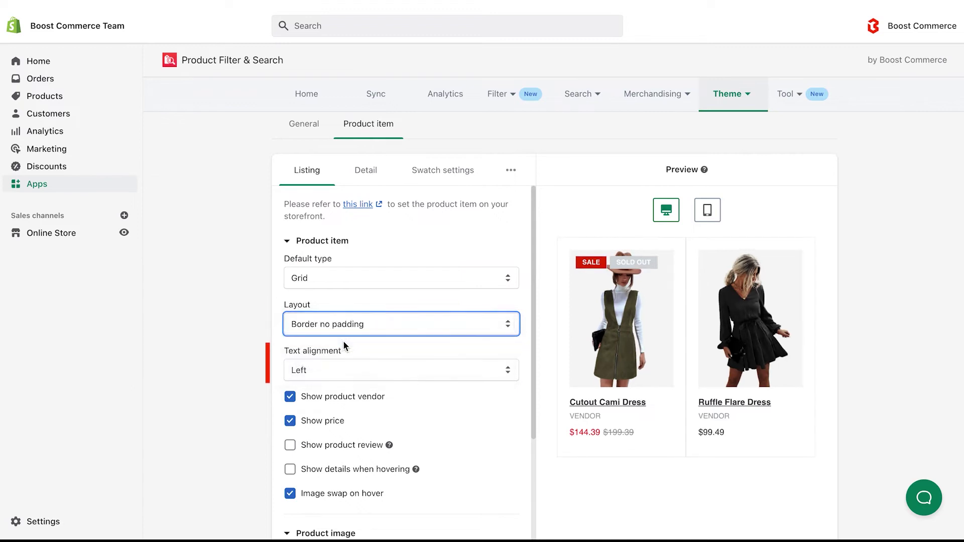
left_click(335, 374)
left_click(333, 385)
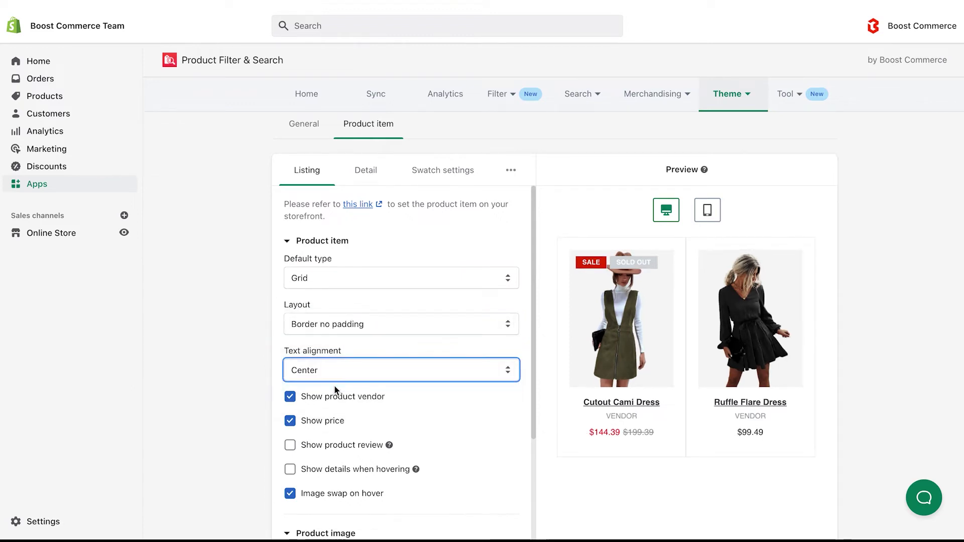
Step: Keep the vendor name and price shown on product cards
left_click(290, 396)
left_click(290, 422)
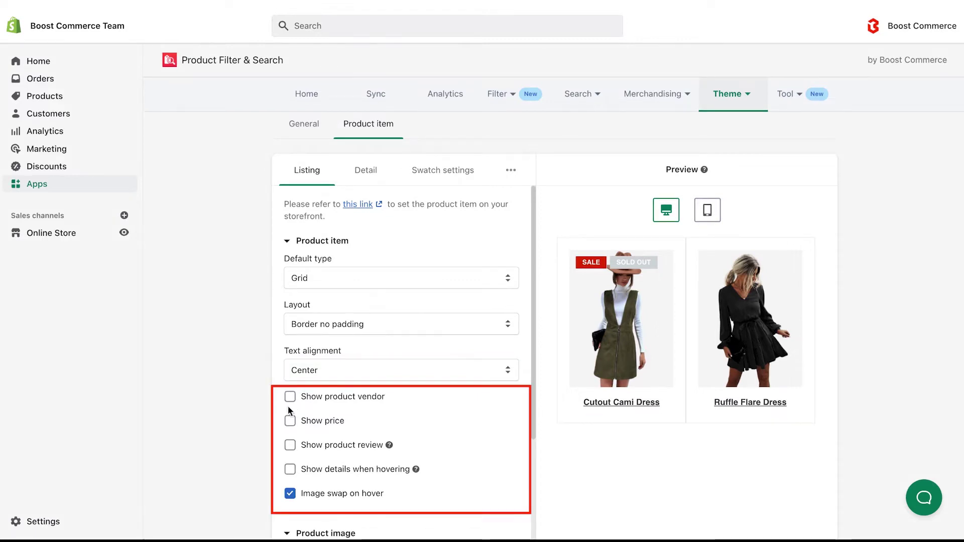
left_click(290, 397)
left_click(291, 421)
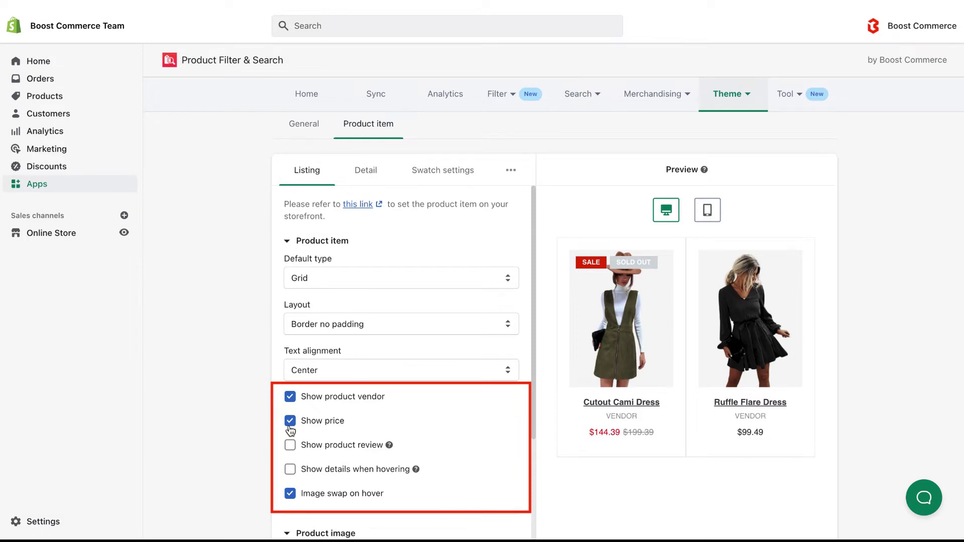
Step: Set product images to a manual 6:11 aspect ratio cropped from the bottom
scroll(245, 453, "down", 5)
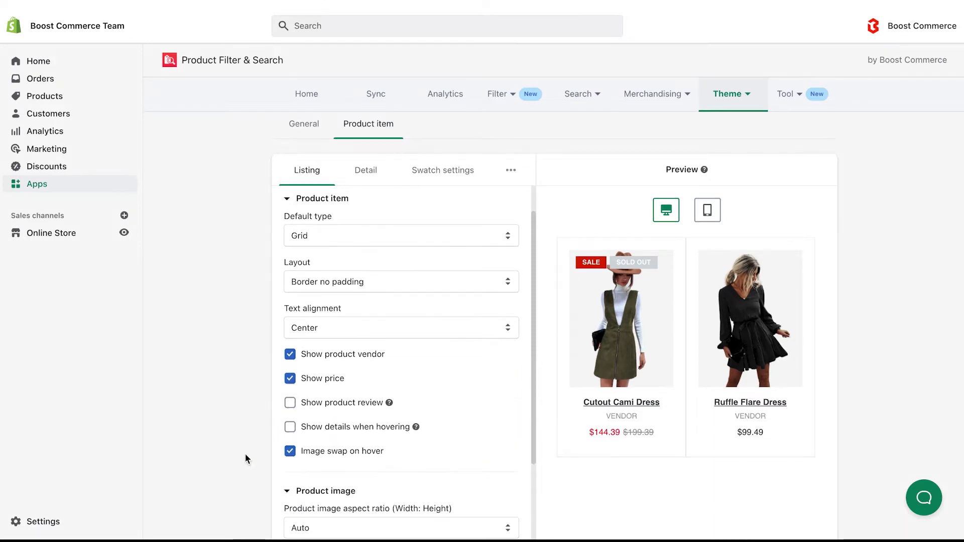
left_click(397, 404)
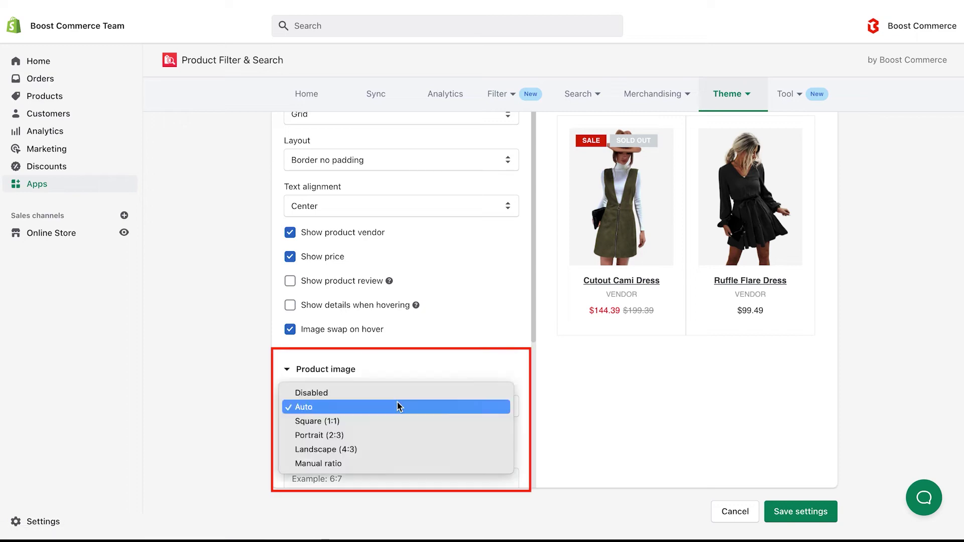
left_click(368, 419)
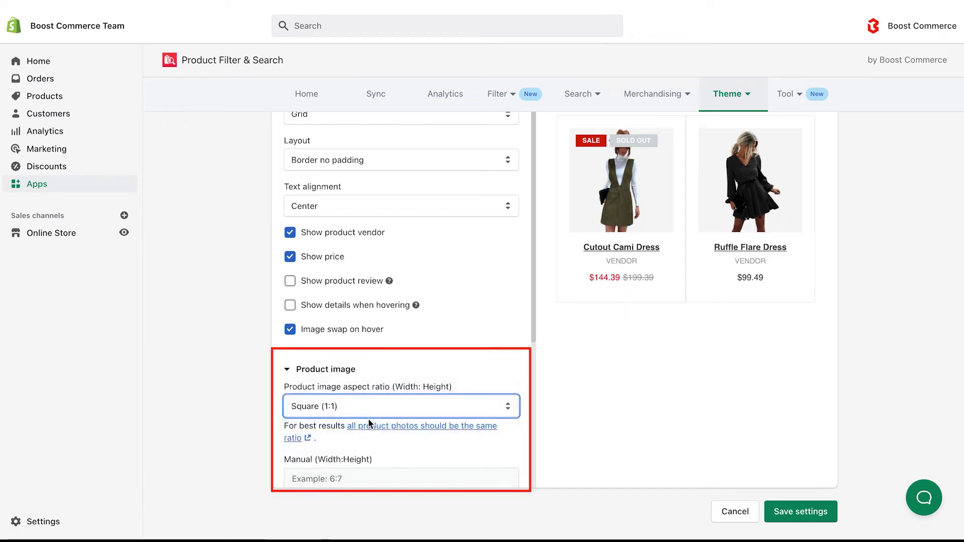
left_click(402, 409)
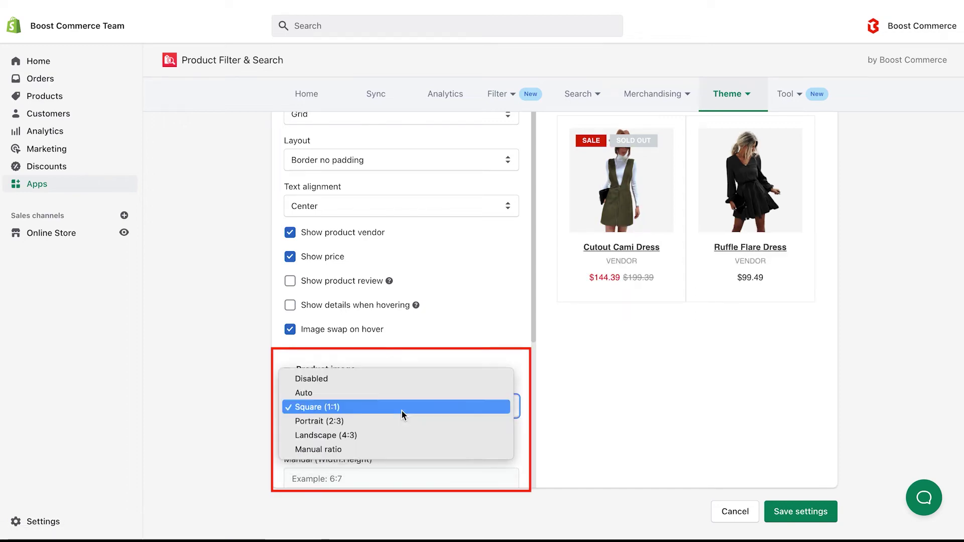
left_click(354, 450)
scroll(320, 458, "down", 3)
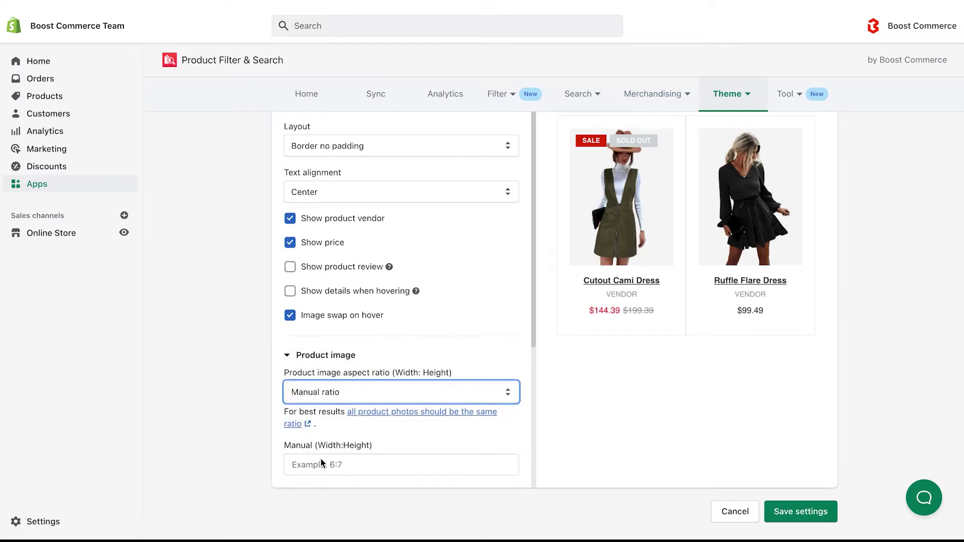
left_click(341, 414)
type("6")
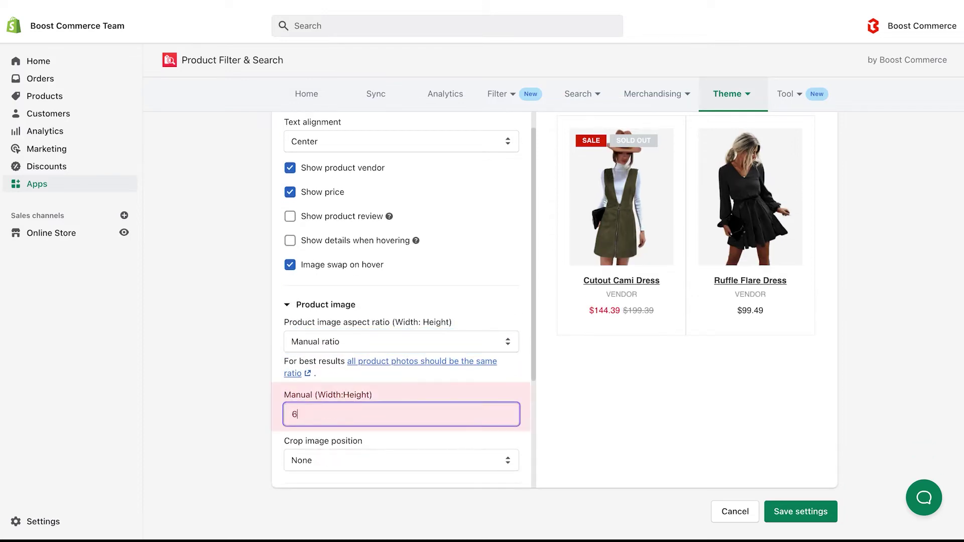
type(":11")
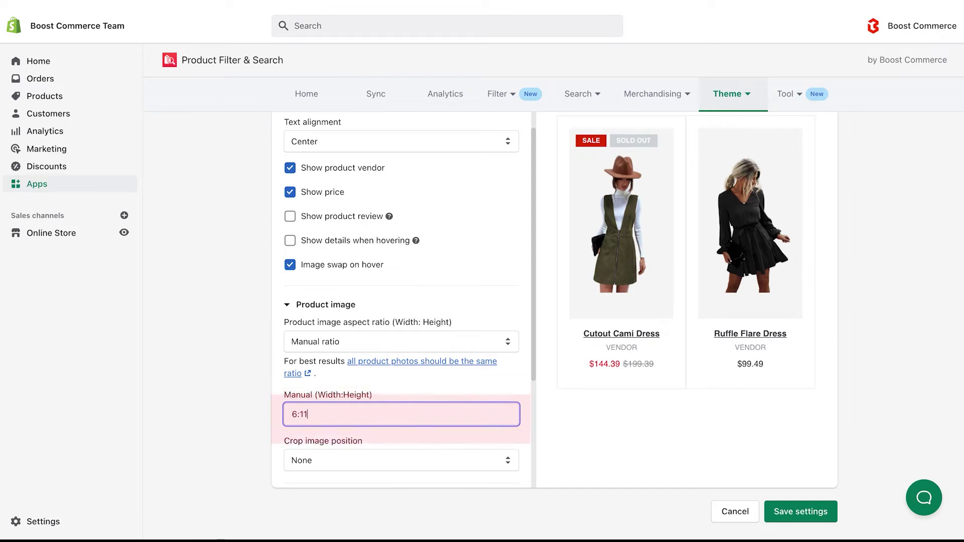
left_click(376, 465)
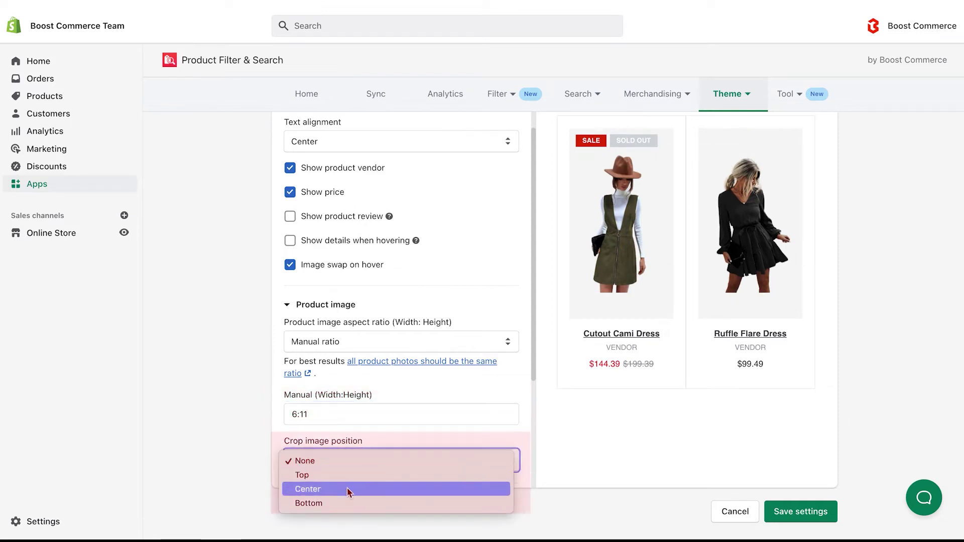
left_click(346, 488)
left_click(374, 465)
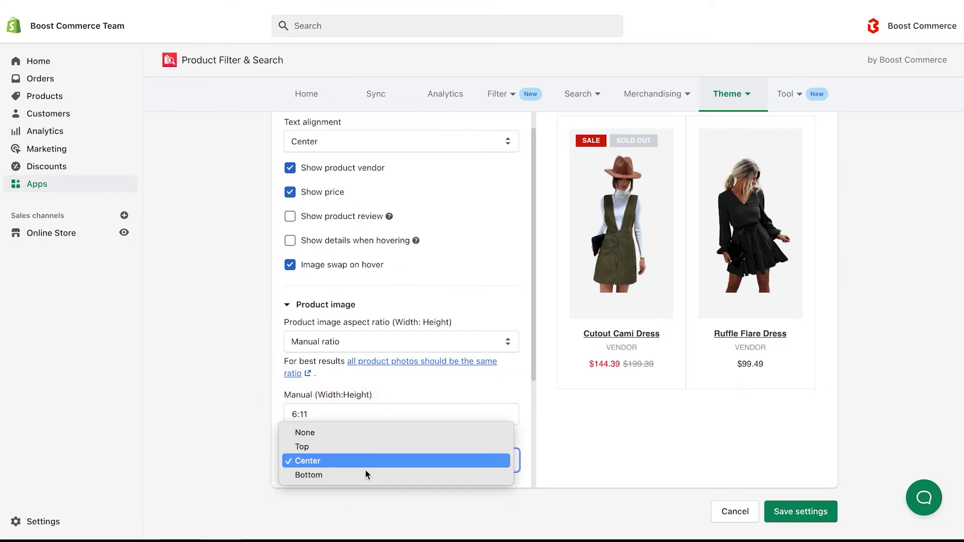
left_click(351, 478)
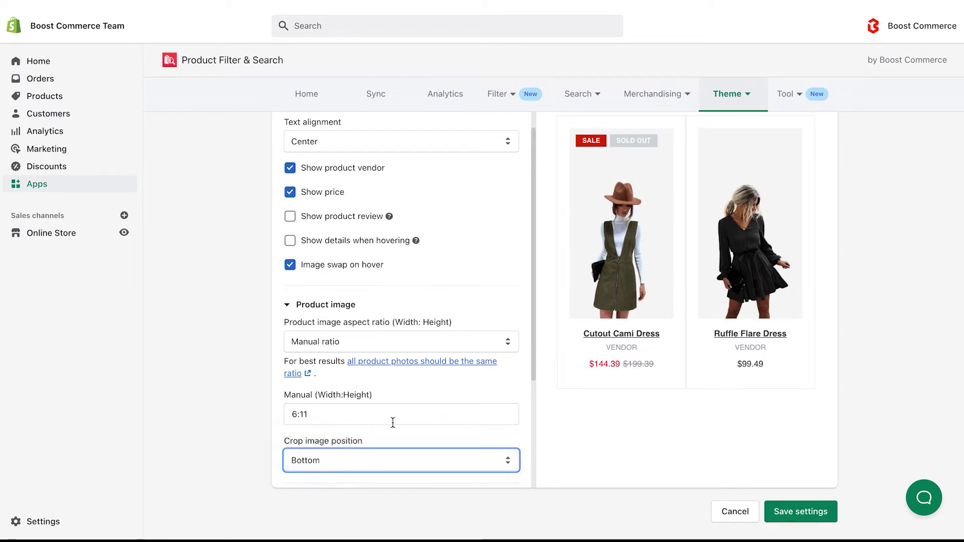
Step: Show five products per row on desktop and one per row on mobile
scroll(392, 420, "down", 3)
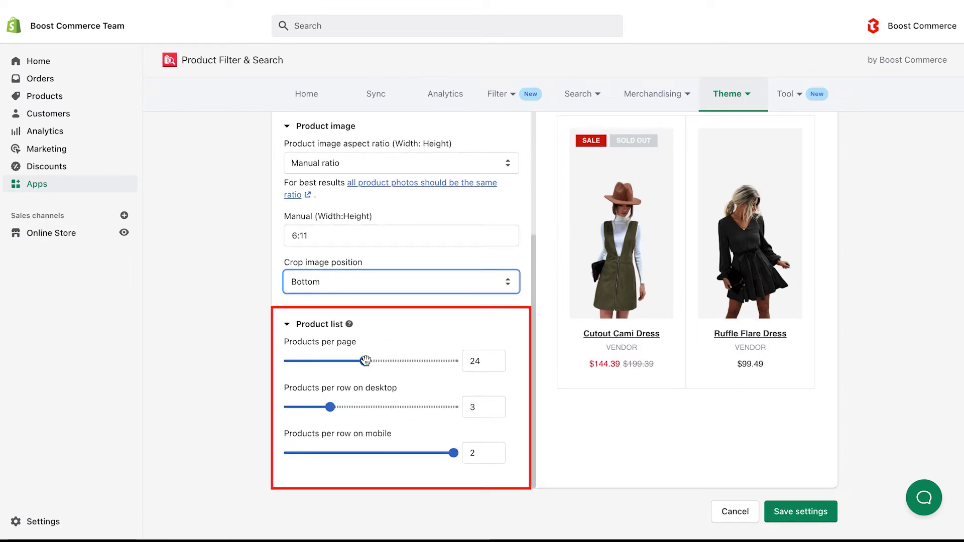
left_click_drag(365, 361, 404, 420)
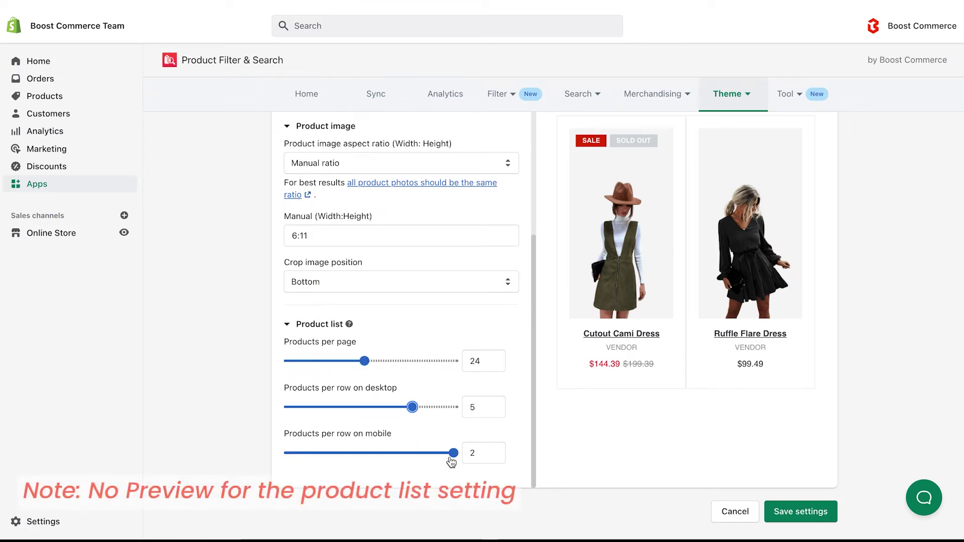
left_click_drag(452, 462, 366, 459)
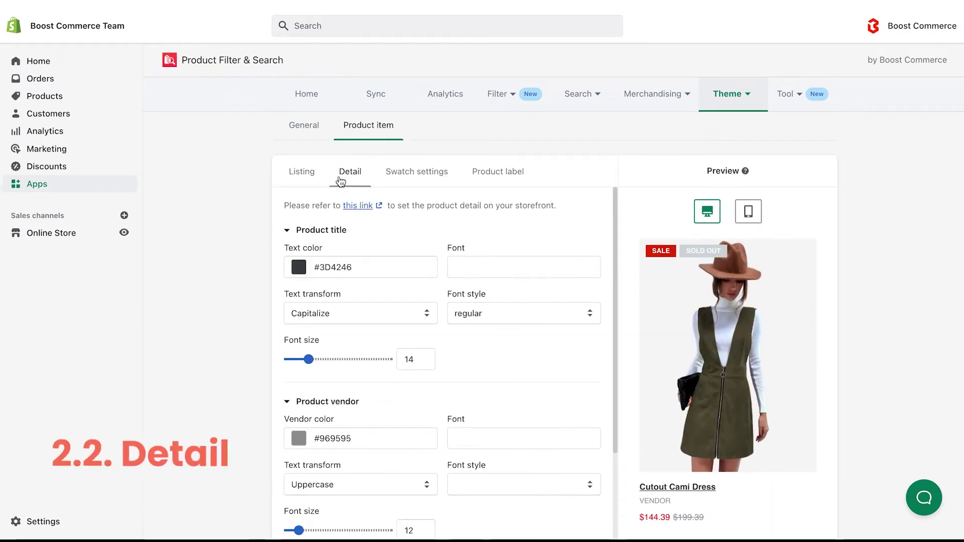
Step: In Detail, make product titles #0F80DB, Abel font, Uppercase, size 21
left_click(343, 178)
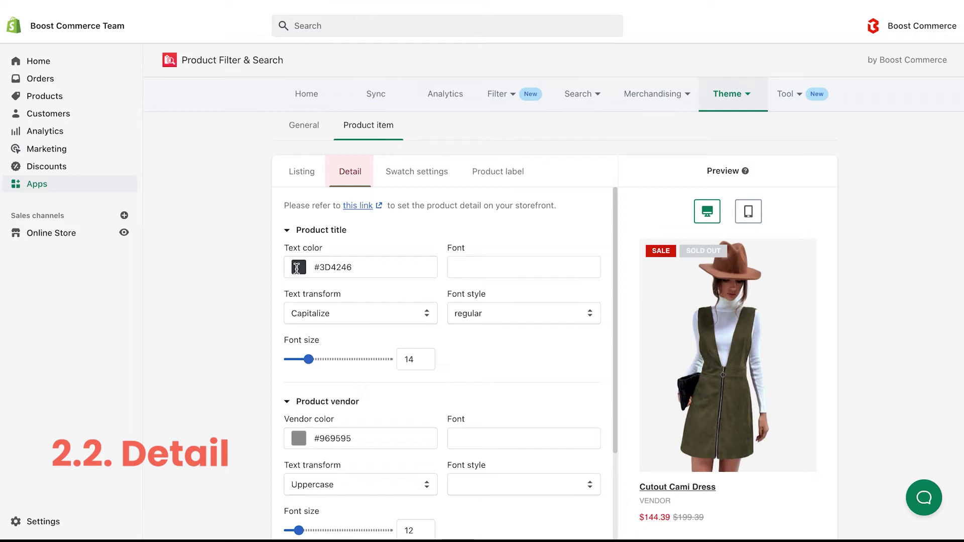
left_click(296, 268)
left_click_drag(420, 301, 437, 294)
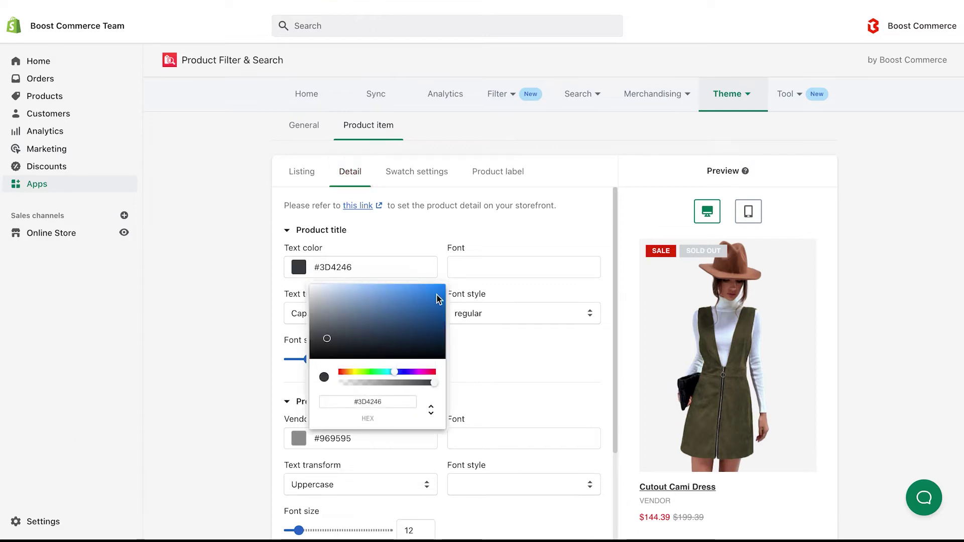
left_click(495, 266)
left_click(501, 316)
left_click(358, 313)
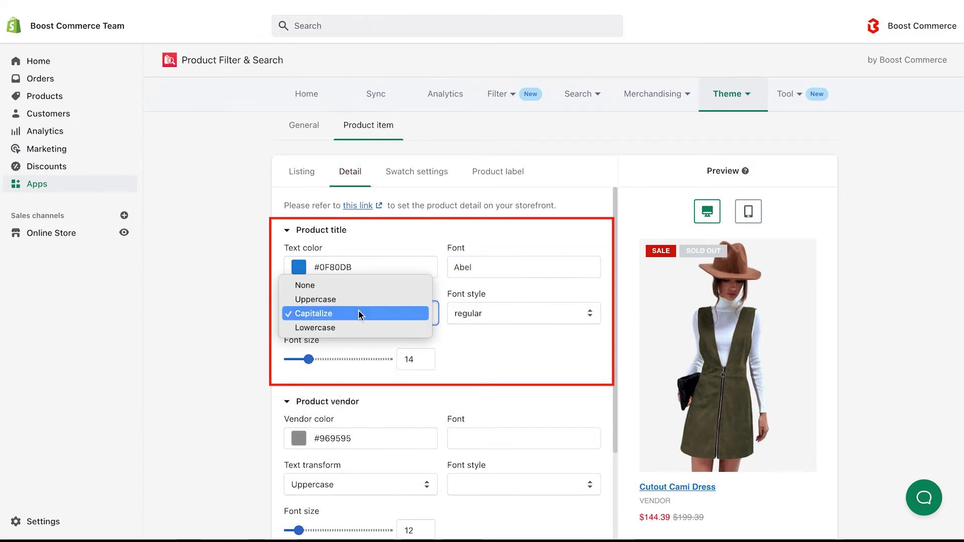
left_click(323, 299)
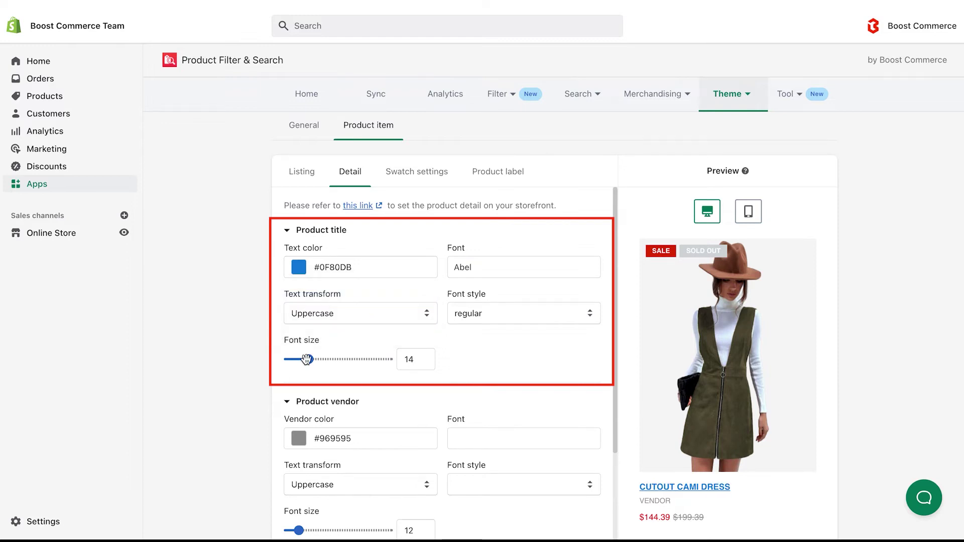
left_click_drag(306, 359, 343, 360)
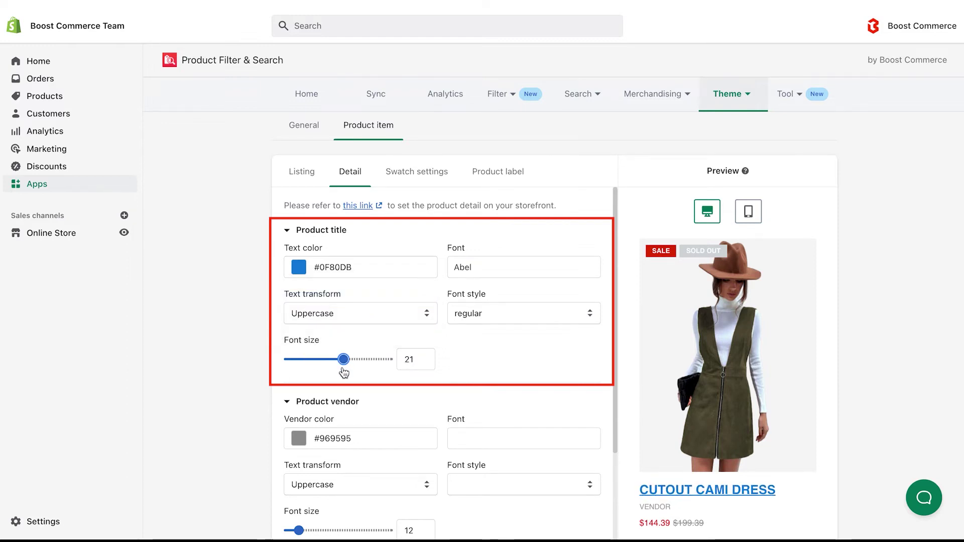
scroll(233, 399, "down", 4)
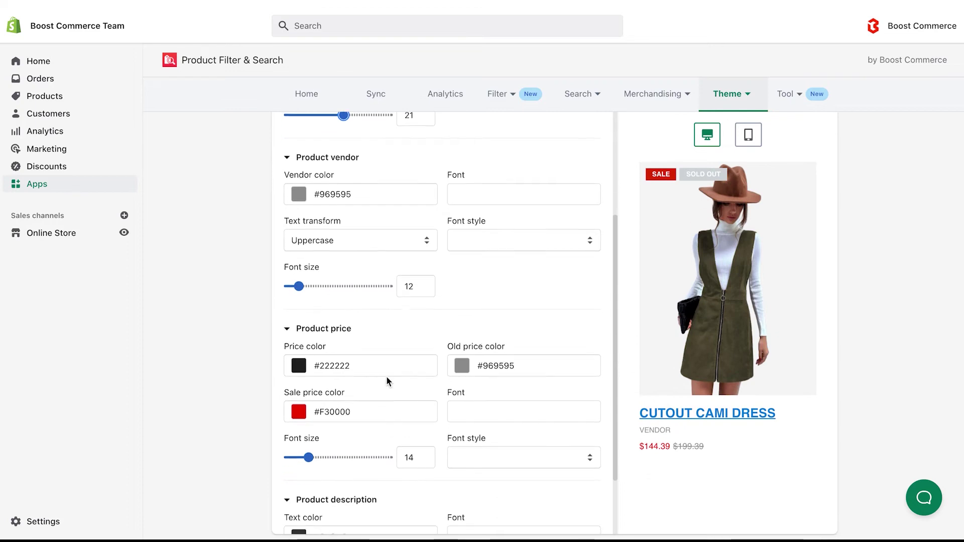
scroll(283, 260, "down", 2)
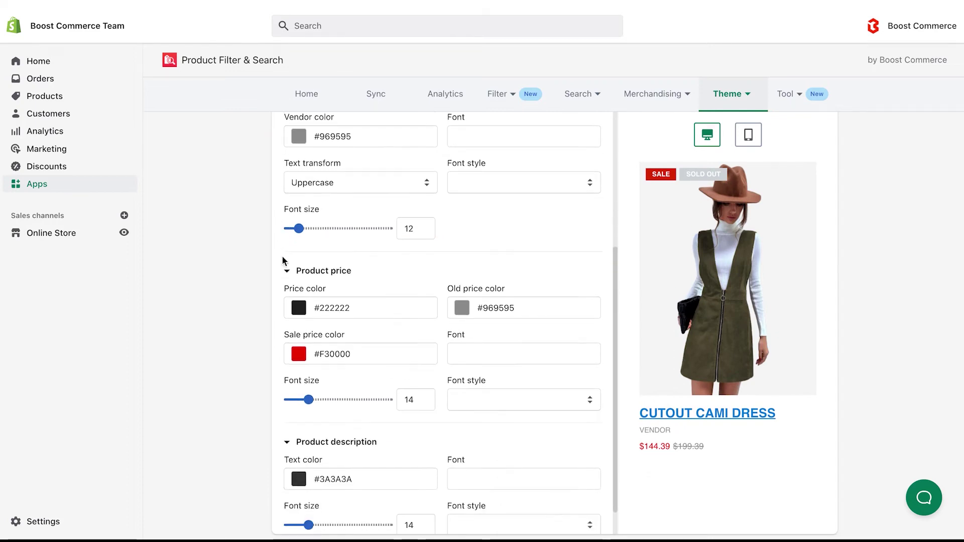
scroll(279, 369, "down", 2)
scroll(277, 368, "up", 1)
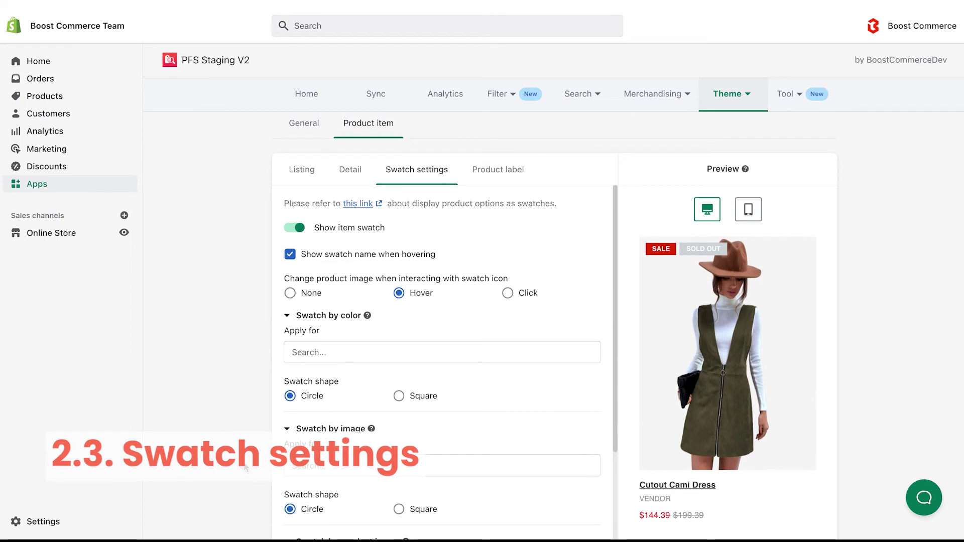
Step: Make swatches change the image on hover, apply square colour swatches to Color, and hide swatch names
scroll(246, 467, "down", 1)
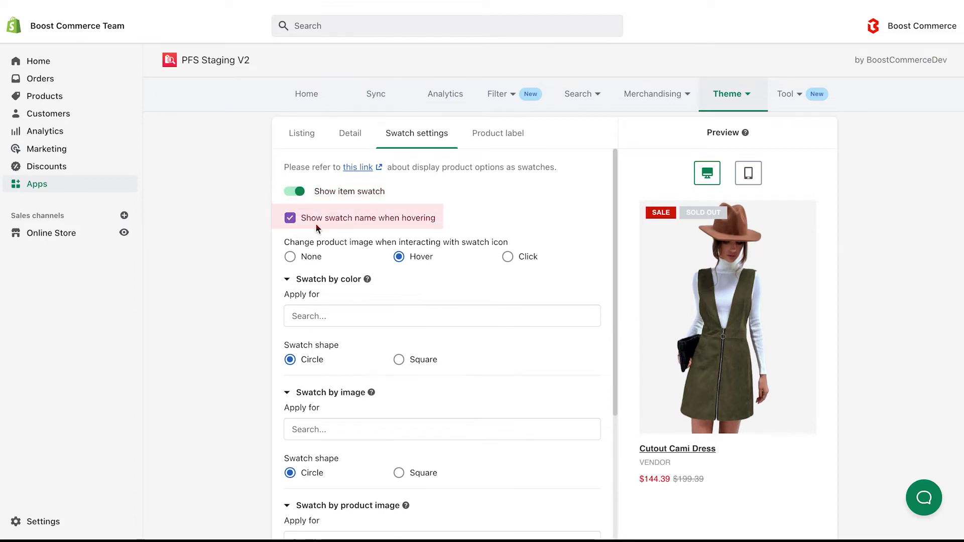
left_click(509, 258)
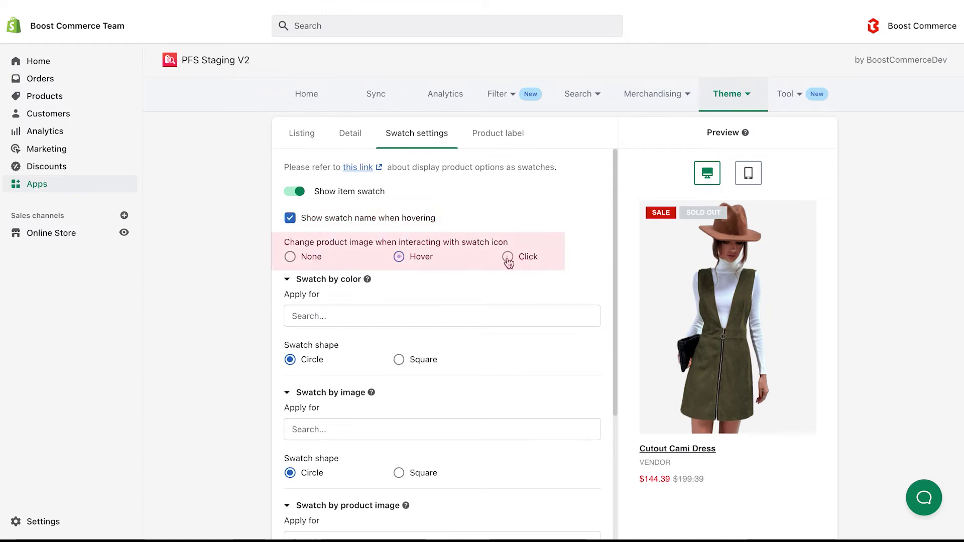
left_click(399, 257)
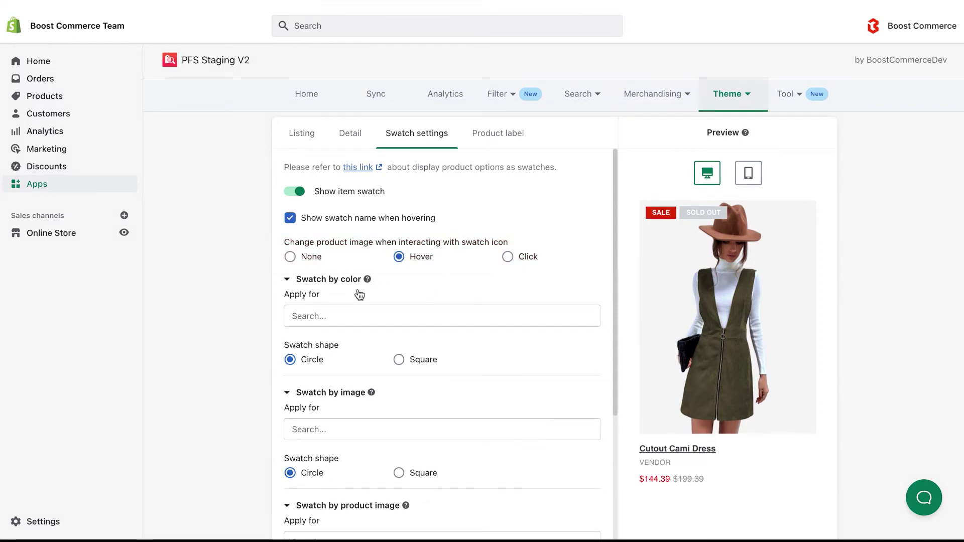
left_click(359, 317)
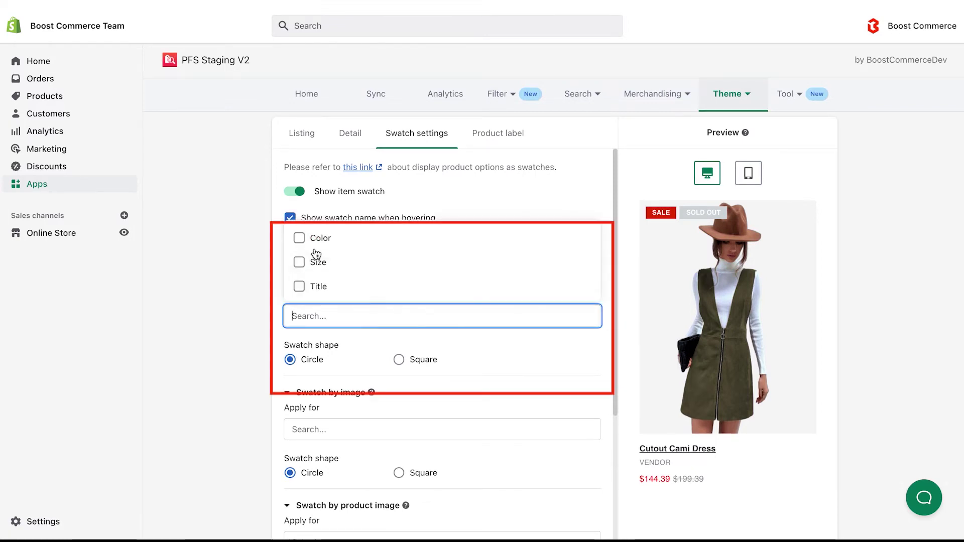
left_click(316, 243)
left_click(845, 372)
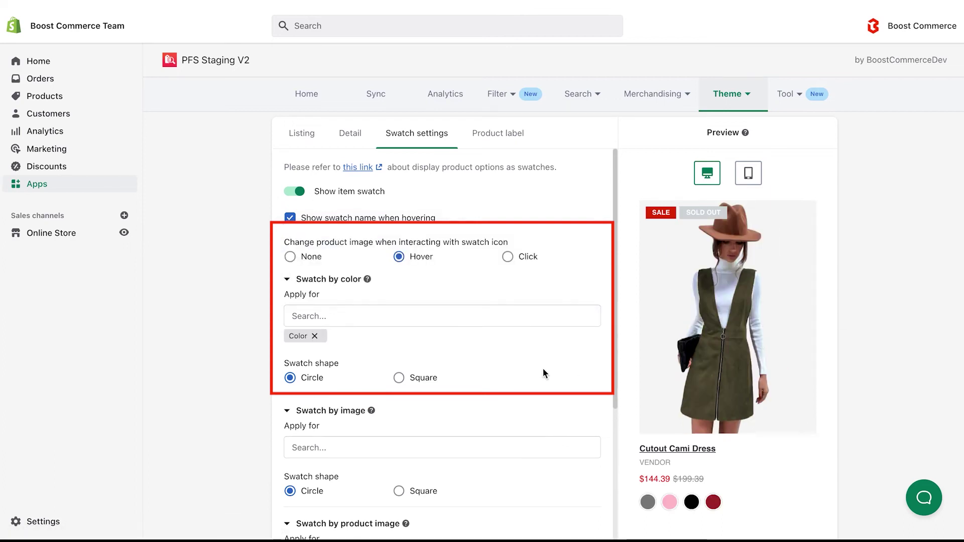
left_click(399, 377)
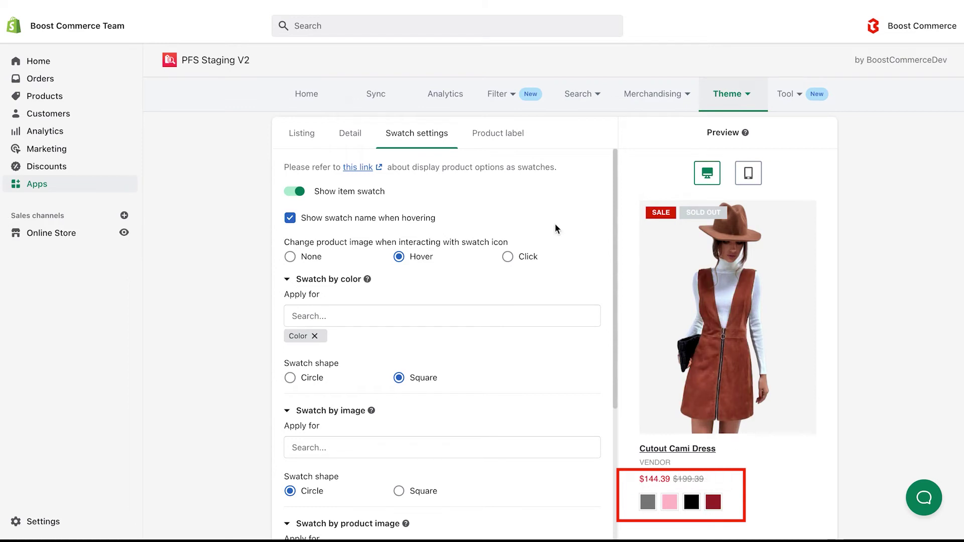
left_click(290, 218)
Step: Apply Swatch by image to the Color option
scroll(518, 356, "down", 2)
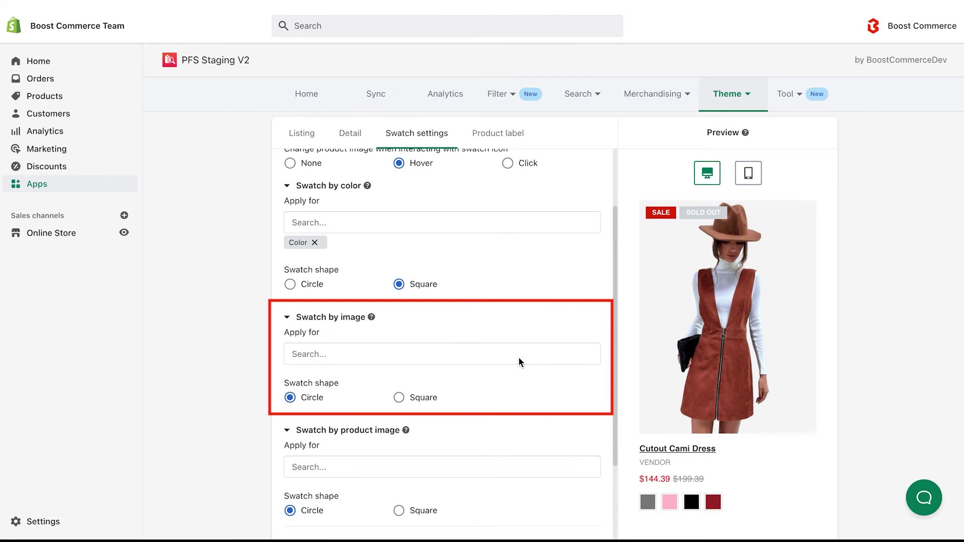
scroll(519, 359, "down", 2)
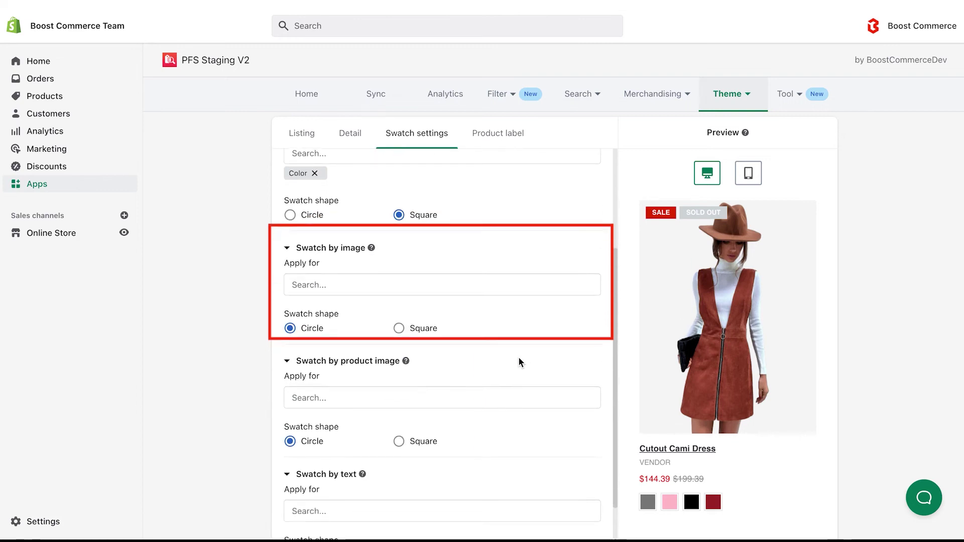
scroll(518, 356, "down", 1)
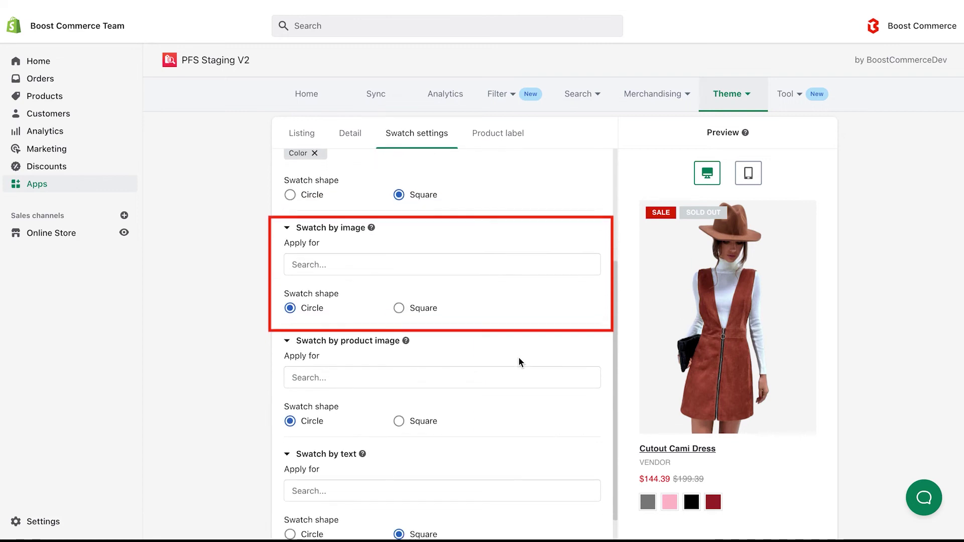
left_click(447, 269)
left_click(337, 189)
scroll(633, 419, "down", 1)
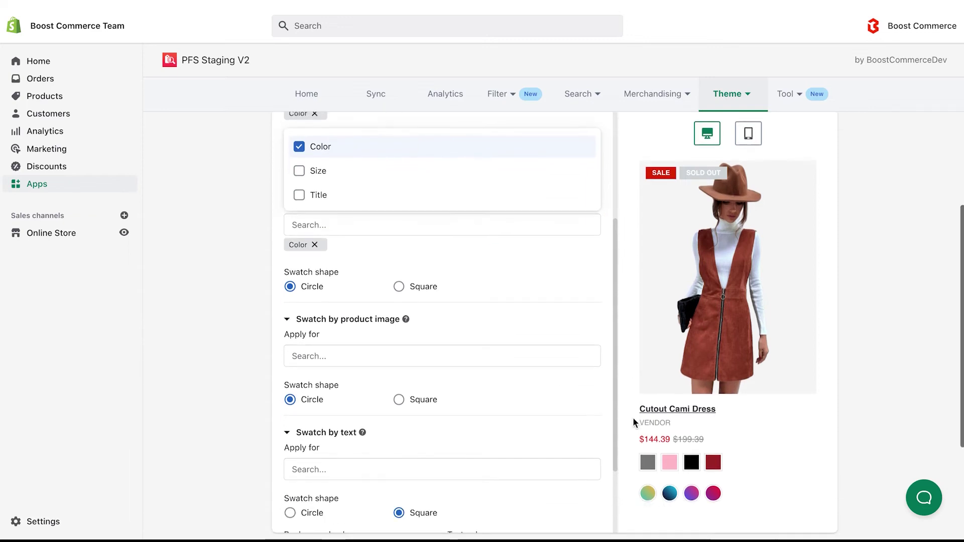
left_click(648, 498)
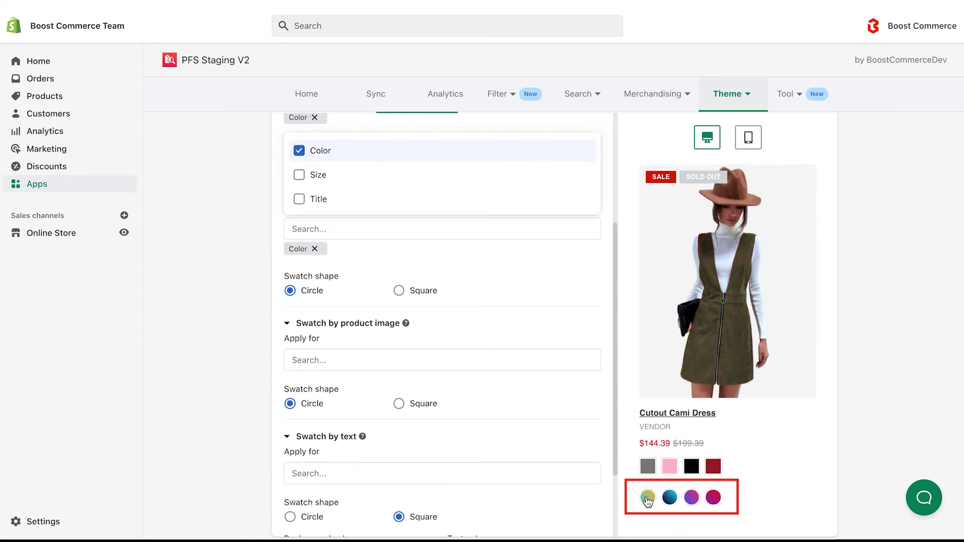
left_click(588, 355)
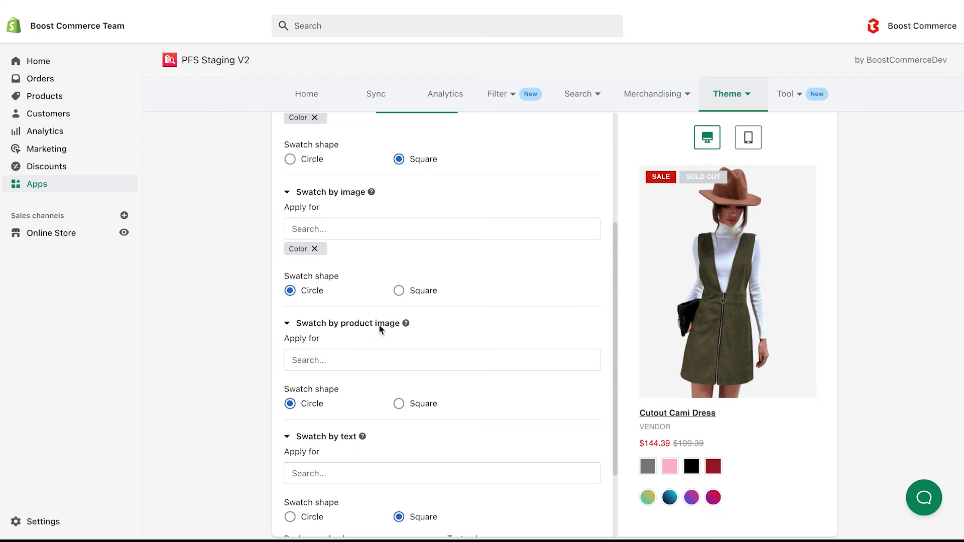
Step: Apply Swatch by product image to the Color option
left_click(376, 360)
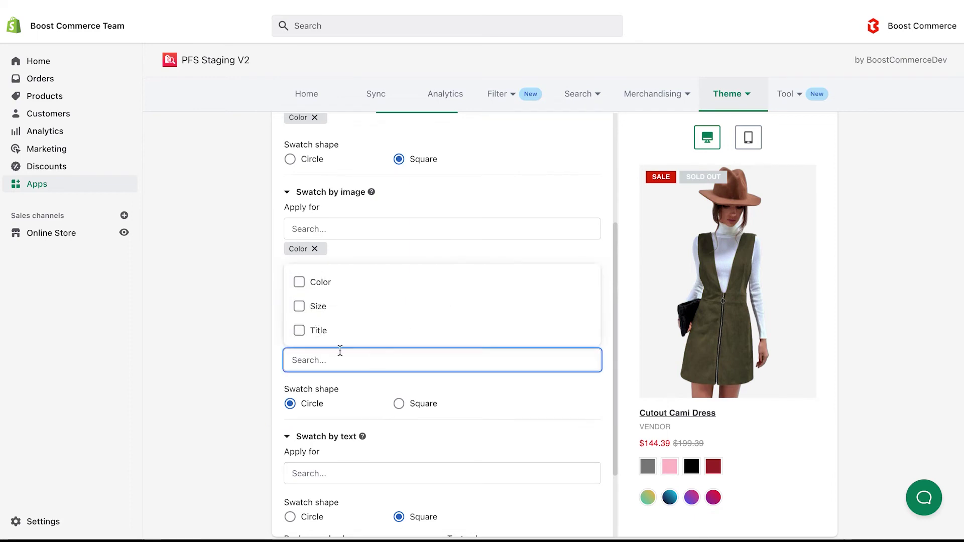
left_click(300, 280)
scroll(862, 484, "down", 1)
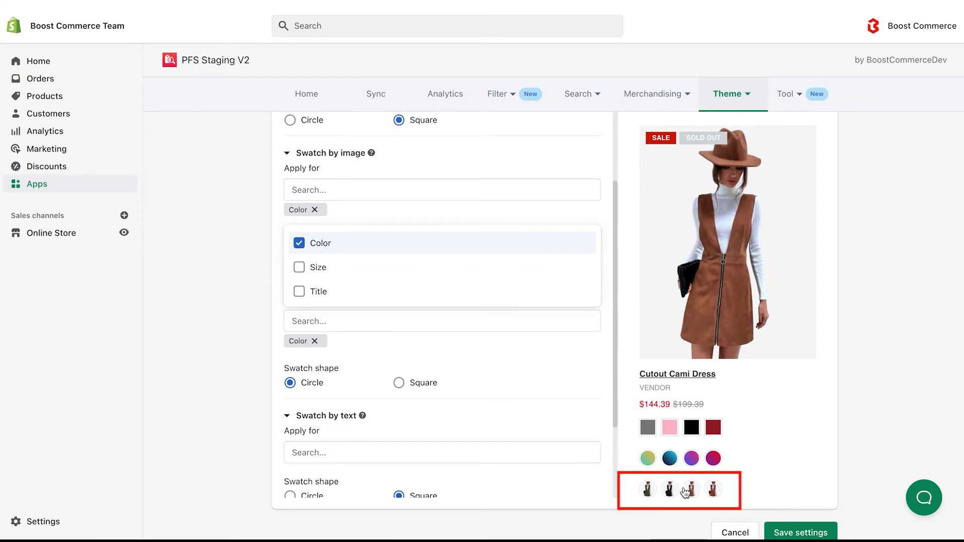
left_click(553, 383)
scroll(555, 387, "down", 3)
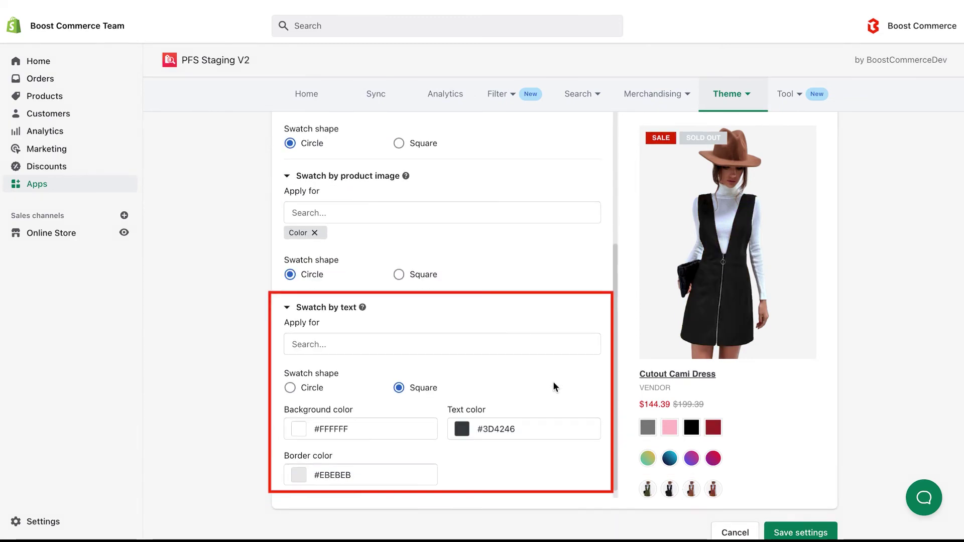
Step: Apply Swatch by text to the Size option with red swatch text
left_click(495, 341)
scroll(495, 338, "down", 2)
left_click(318, 228)
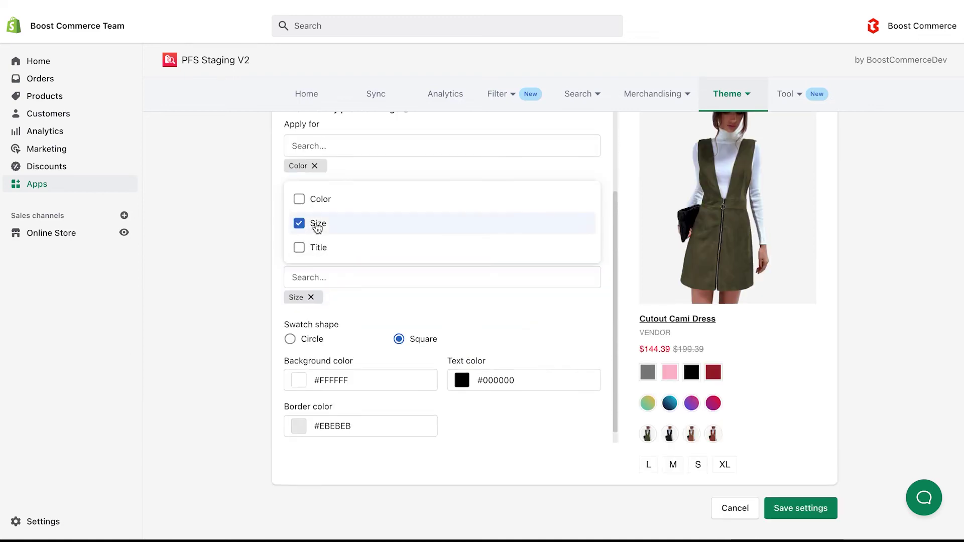
left_click(224, 344)
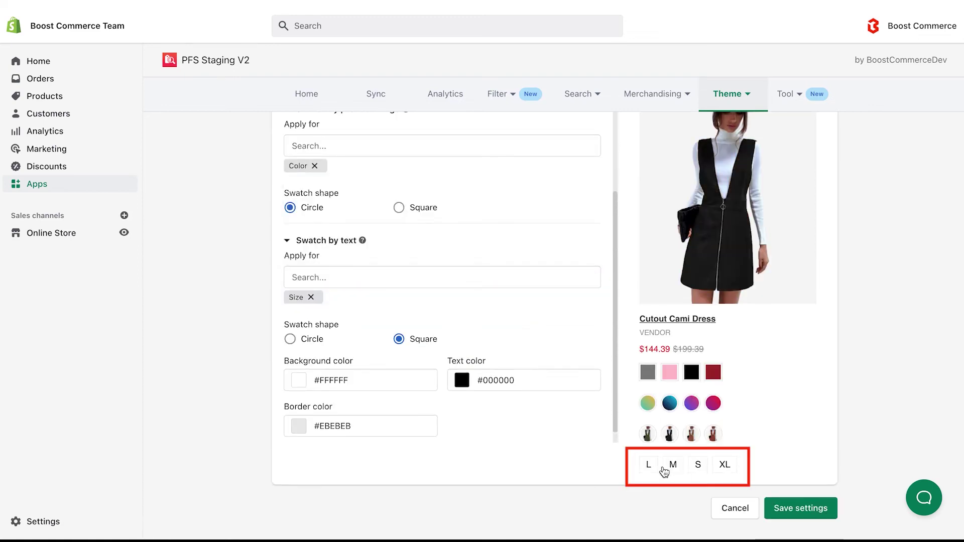
left_click(462, 380)
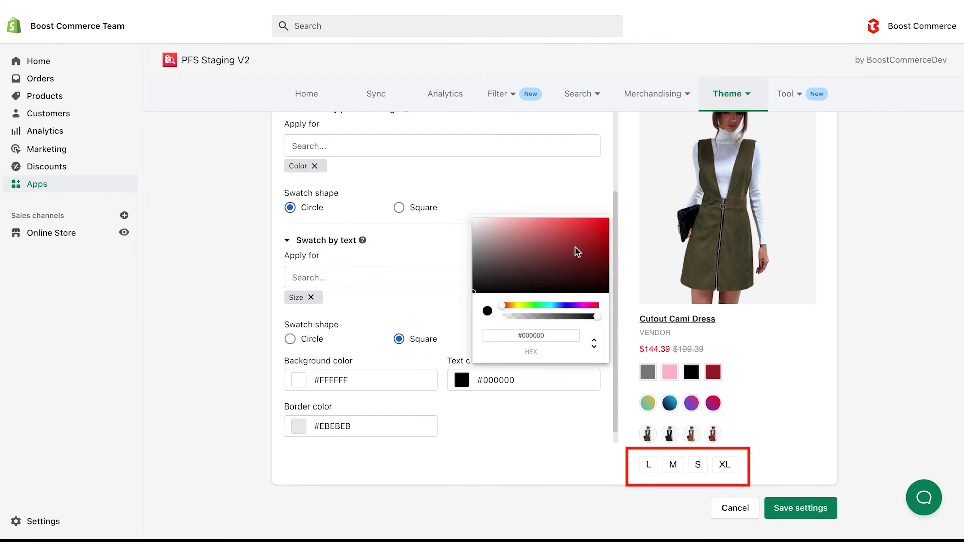
left_click(602, 228)
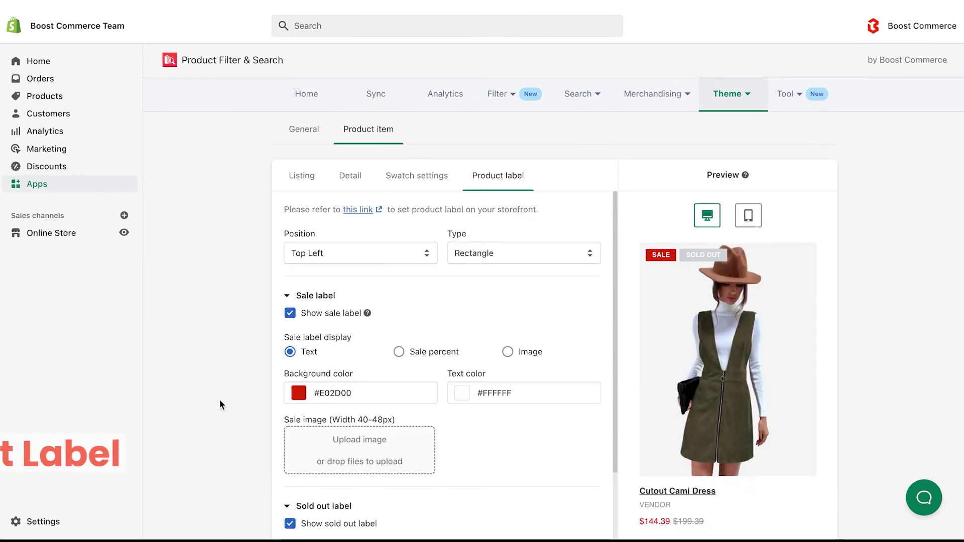
Step: Place product labels Top Right, keep Rectangle type, and display the sale label as an image
left_click(387, 254)
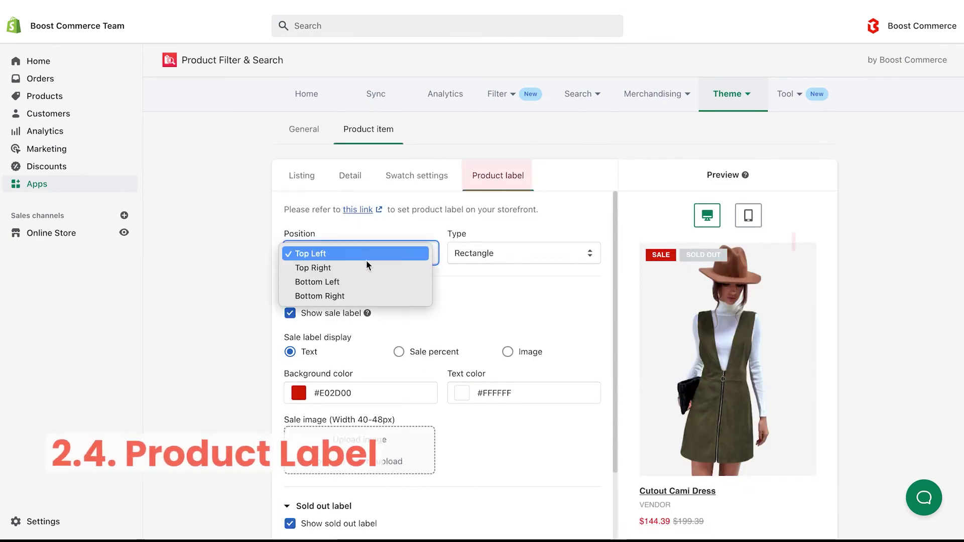
left_click(350, 268)
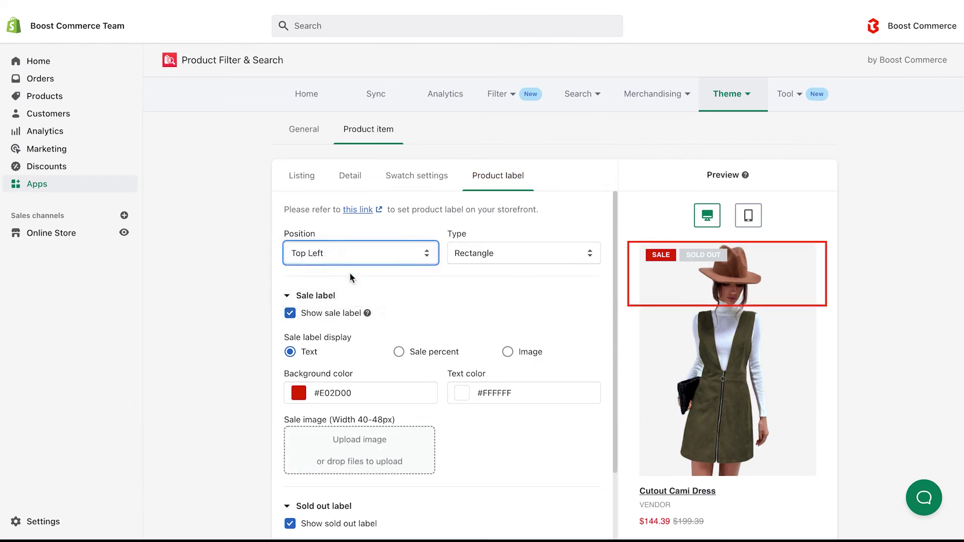
left_click(501, 257)
left_click(499, 266)
left_click(523, 251)
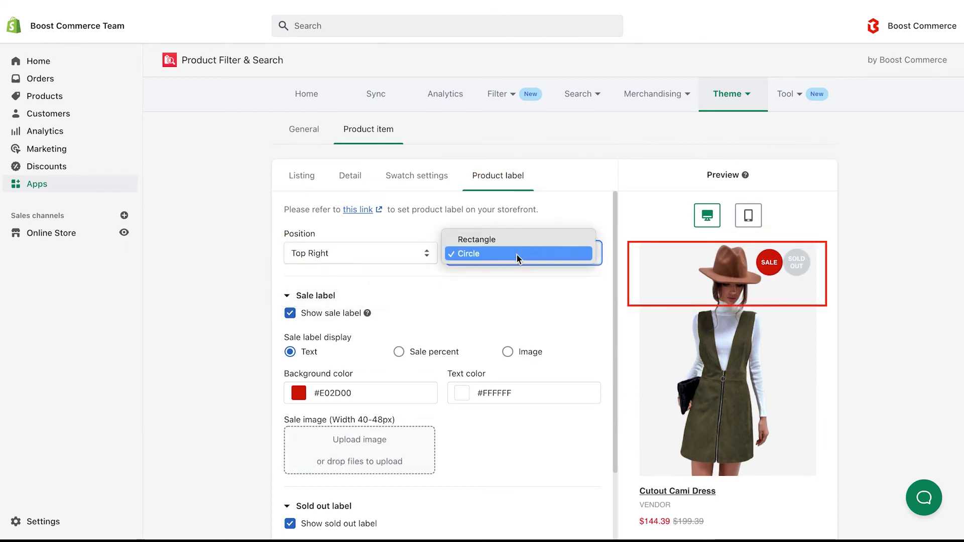
left_click(499, 240)
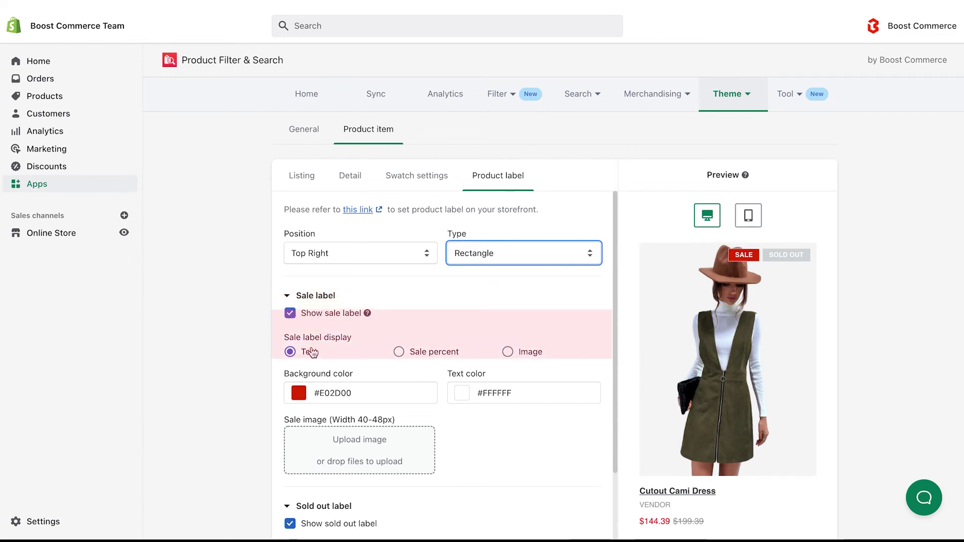
left_click(399, 352)
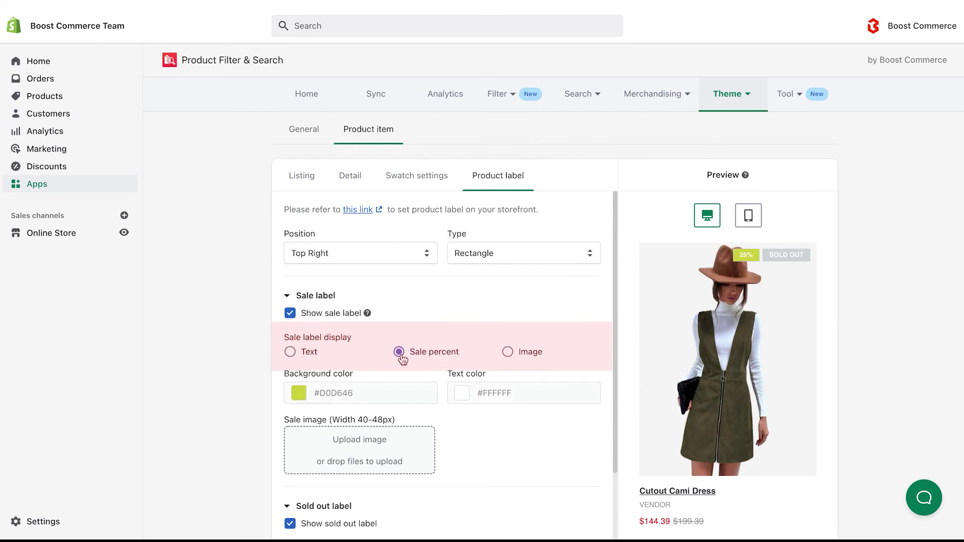
left_click(508, 352)
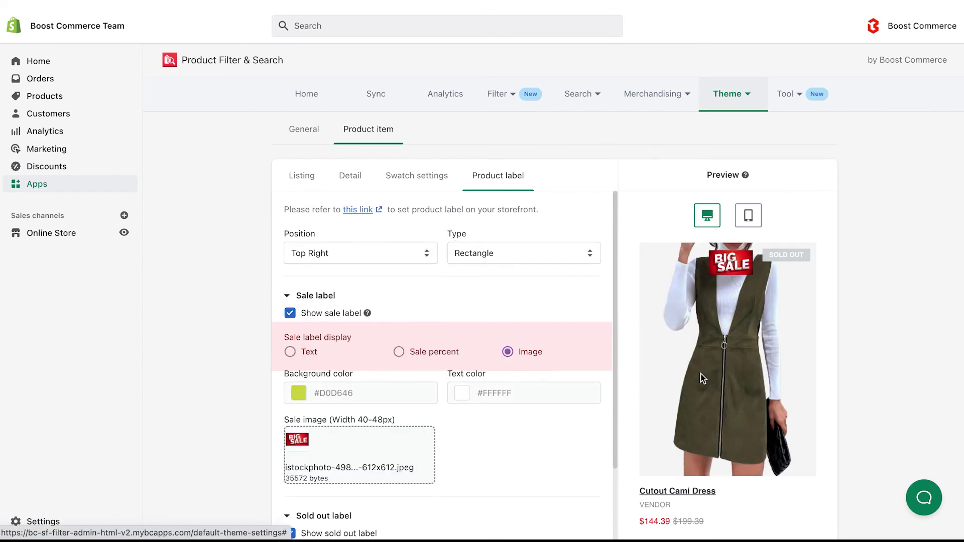
Step: Enable custom label by tag, adding a green TAG label beside SOLD OUT in the preview
scroll(518, 442, "down", 1)
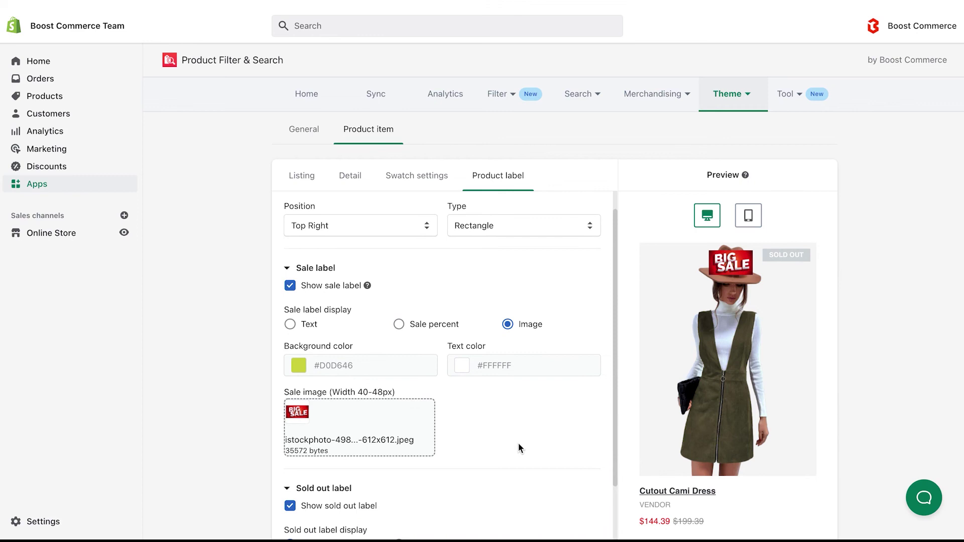
scroll(518, 442, "down", 4)
scroll(518, 442, "down", 1)
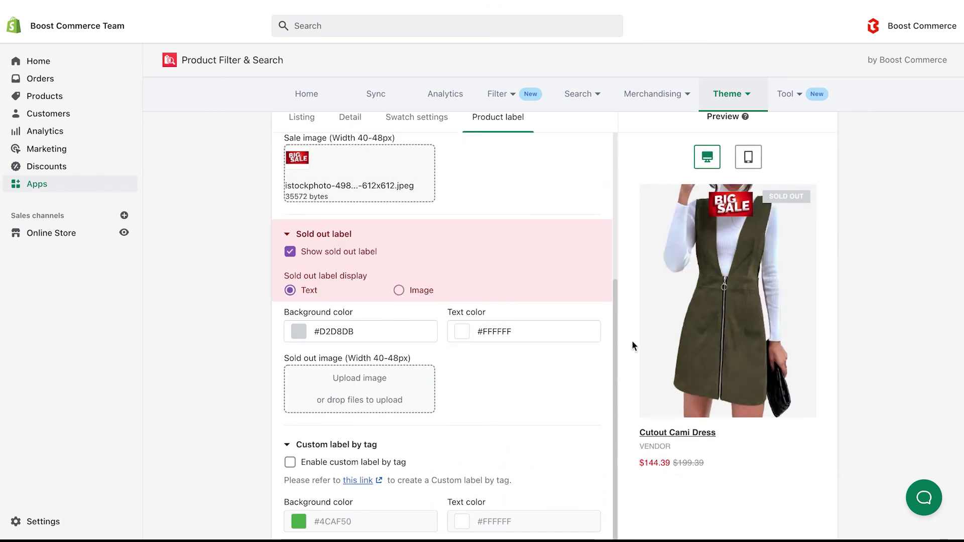
scroll(588, 381, "down", 1)
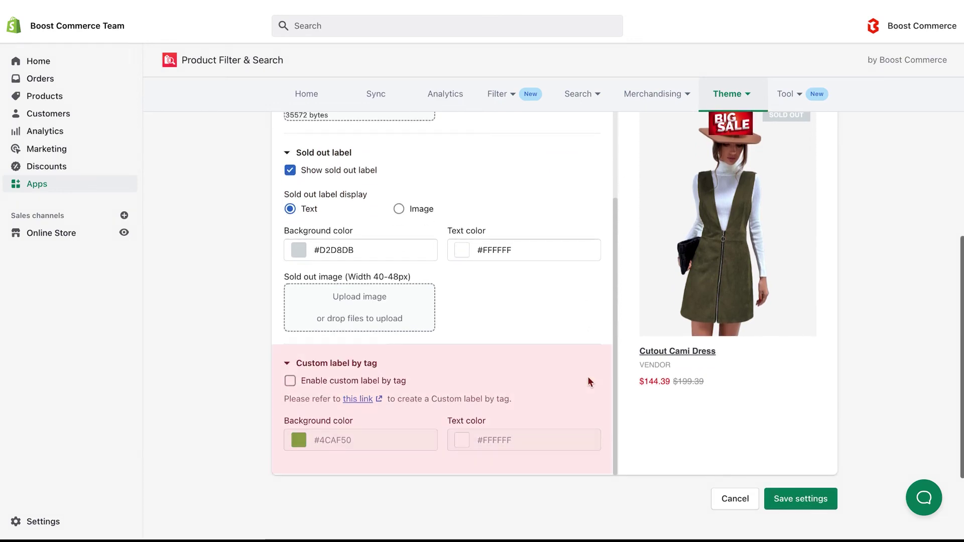
left_click(291, 382)
scroll(432, 389, "up", 1)
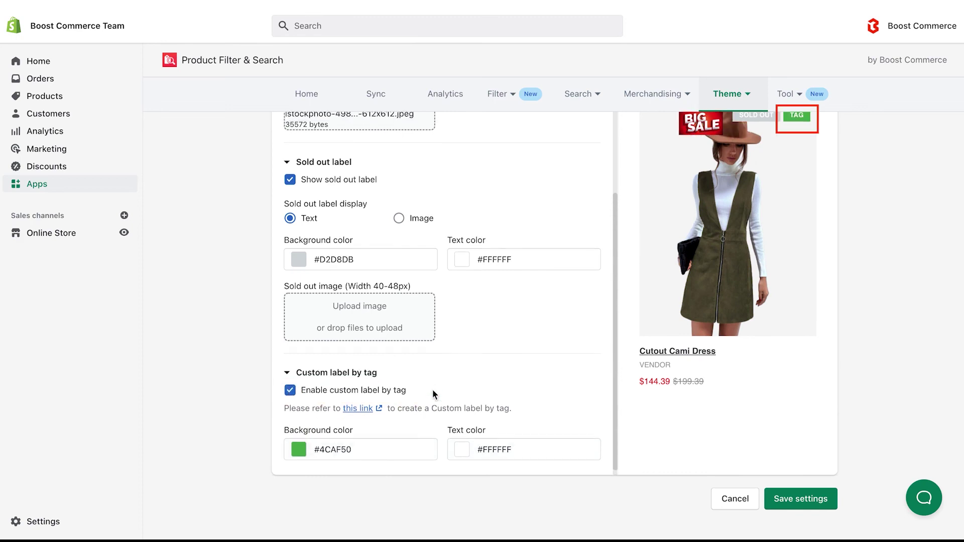
scroll(480, 389, "up", 1)
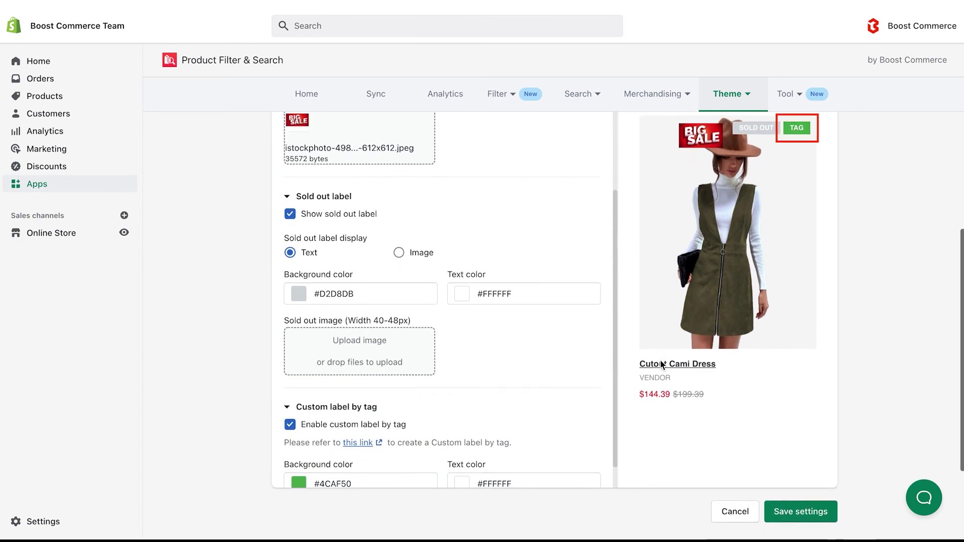
scroll(399, 423, "down", 1)
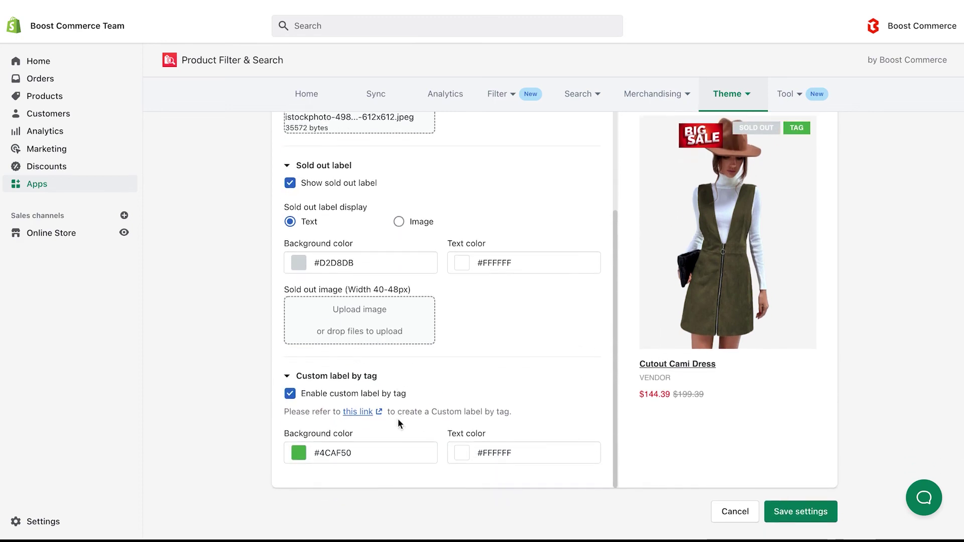
Step: Read the help article on setting up custom labels by tag
left_click(359, 408)
scroll(523, 342, "down", 10)
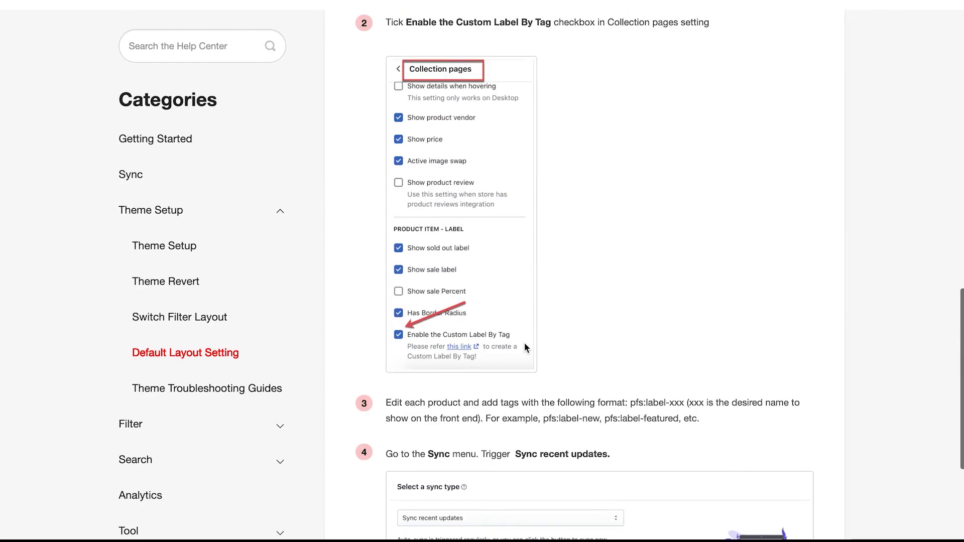
scroll(524, 342, "down", 4)
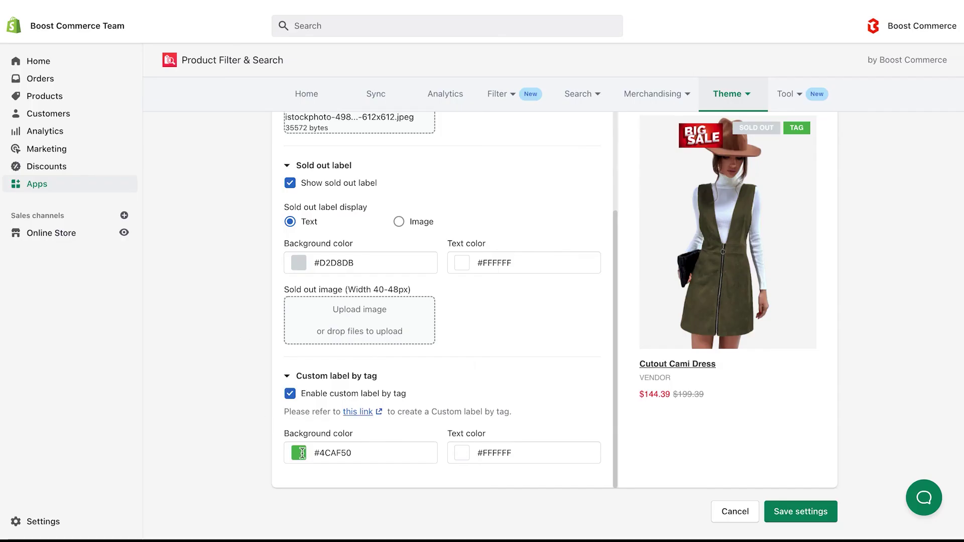
Step: Set the custom tag label background swatch to red #D01F12 in the colour picker
left_click(301, 453)
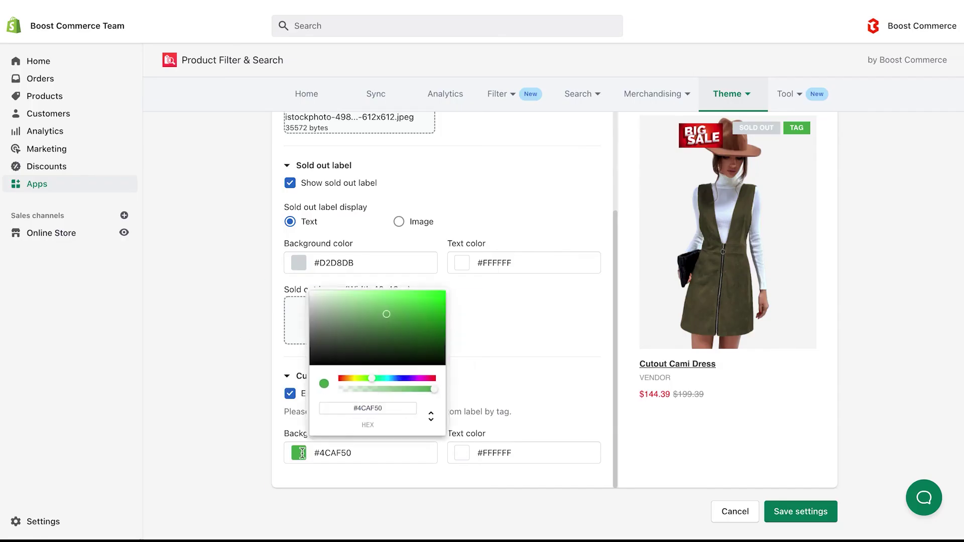
left_click(339, 378)
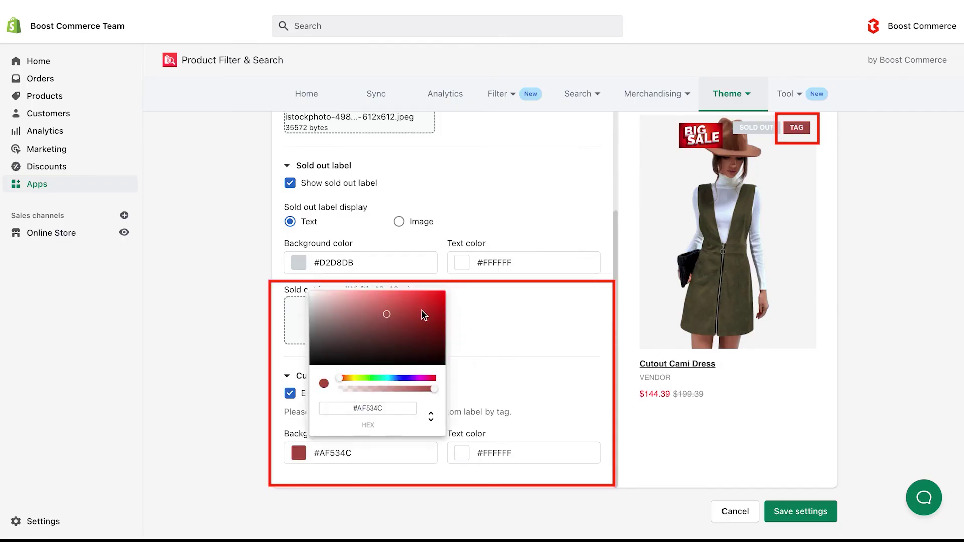
left_click(435, 304)
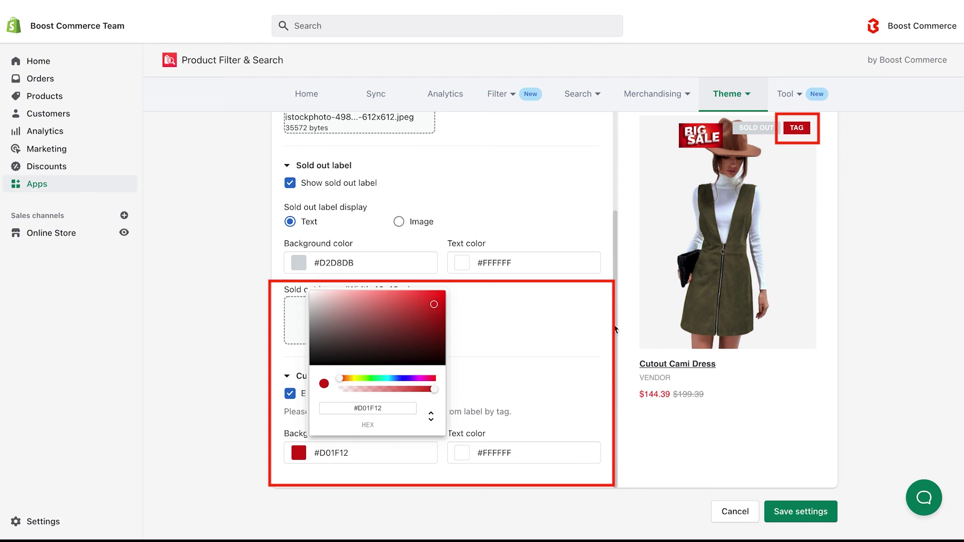
left_click(568, 419)
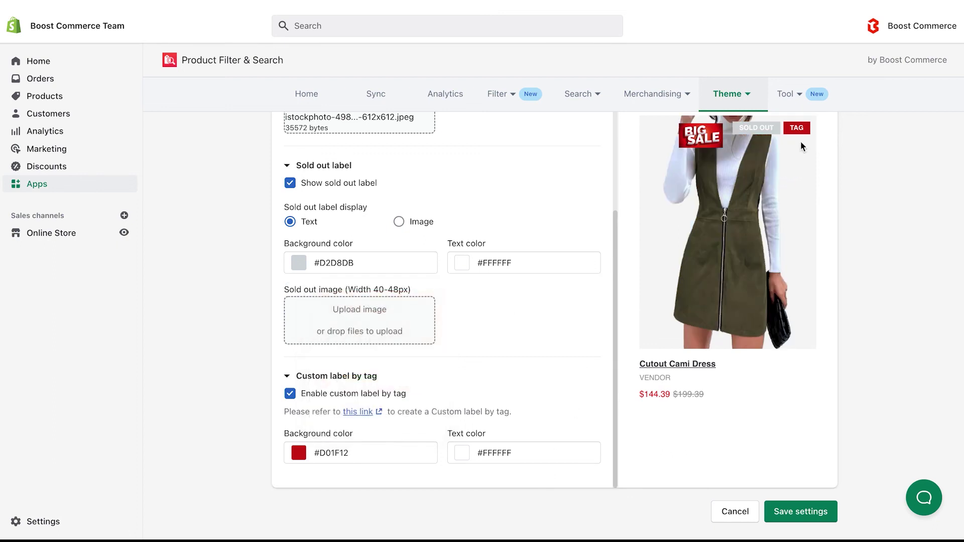